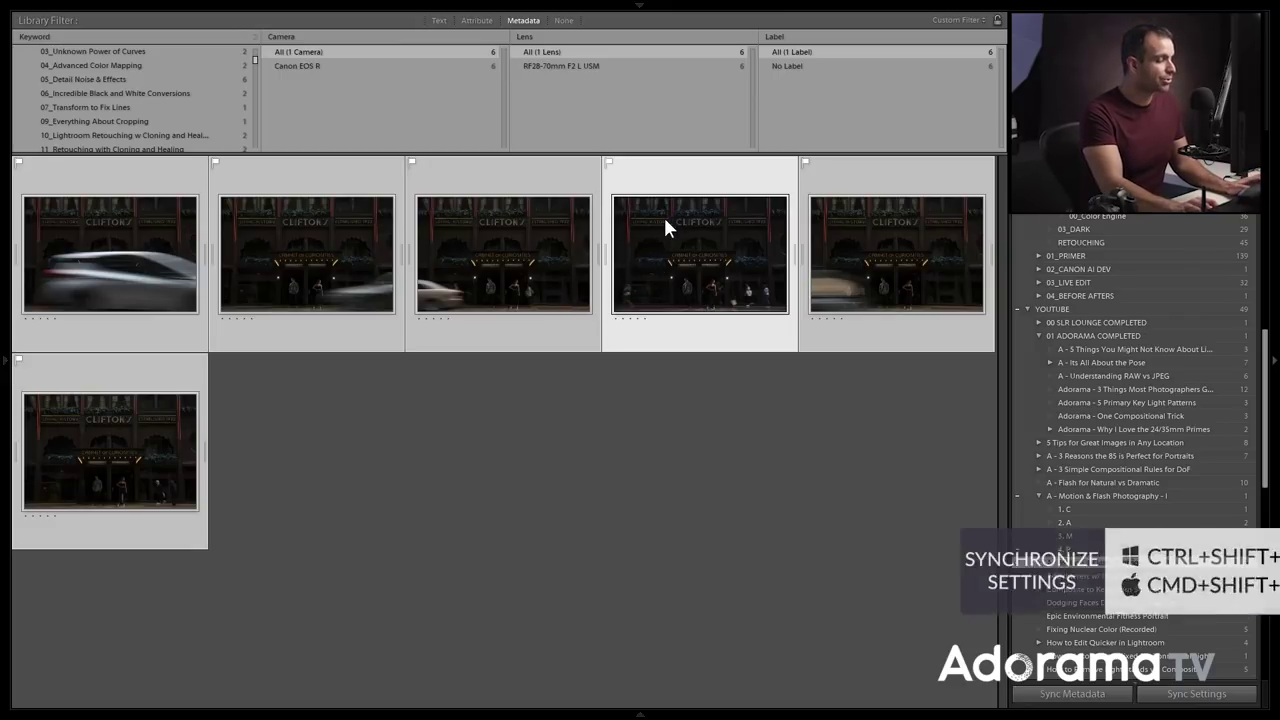
# Synchronize every develop setting from the edited photo to the other selected photos.
pyautogui.hotkey('ctrl', 'shift', 's')
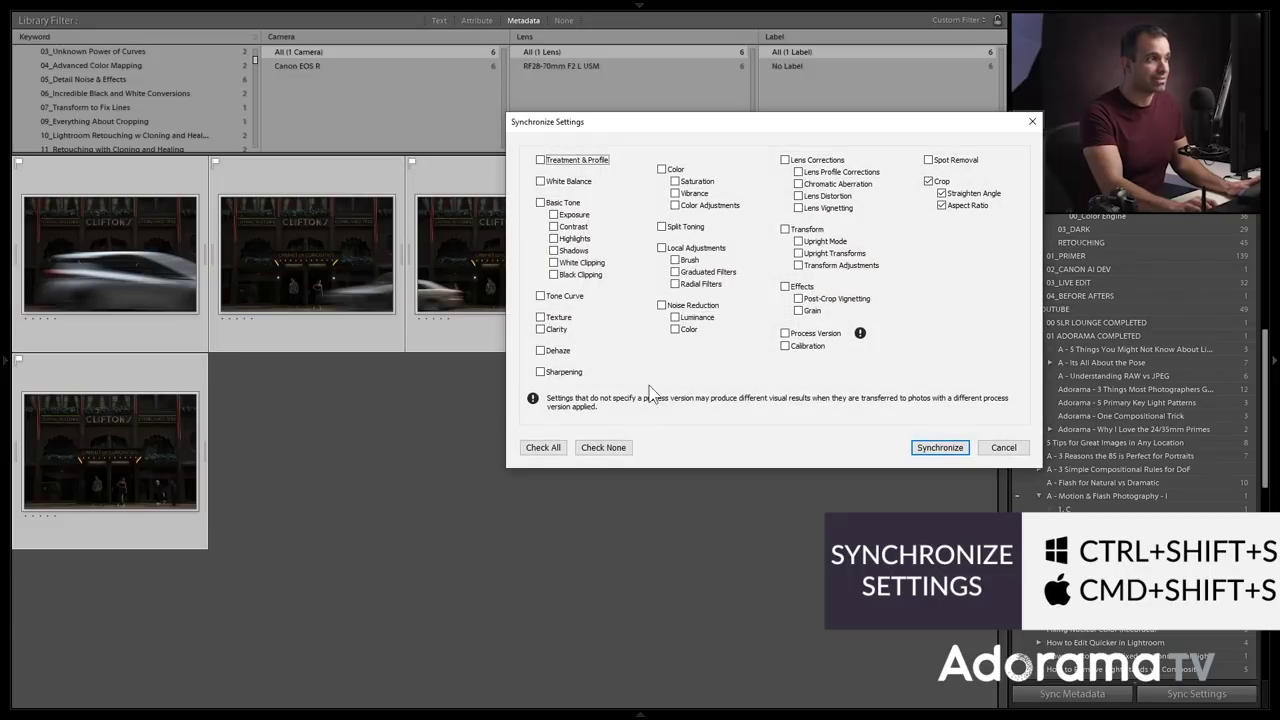
pyautogui.click(548, 447)
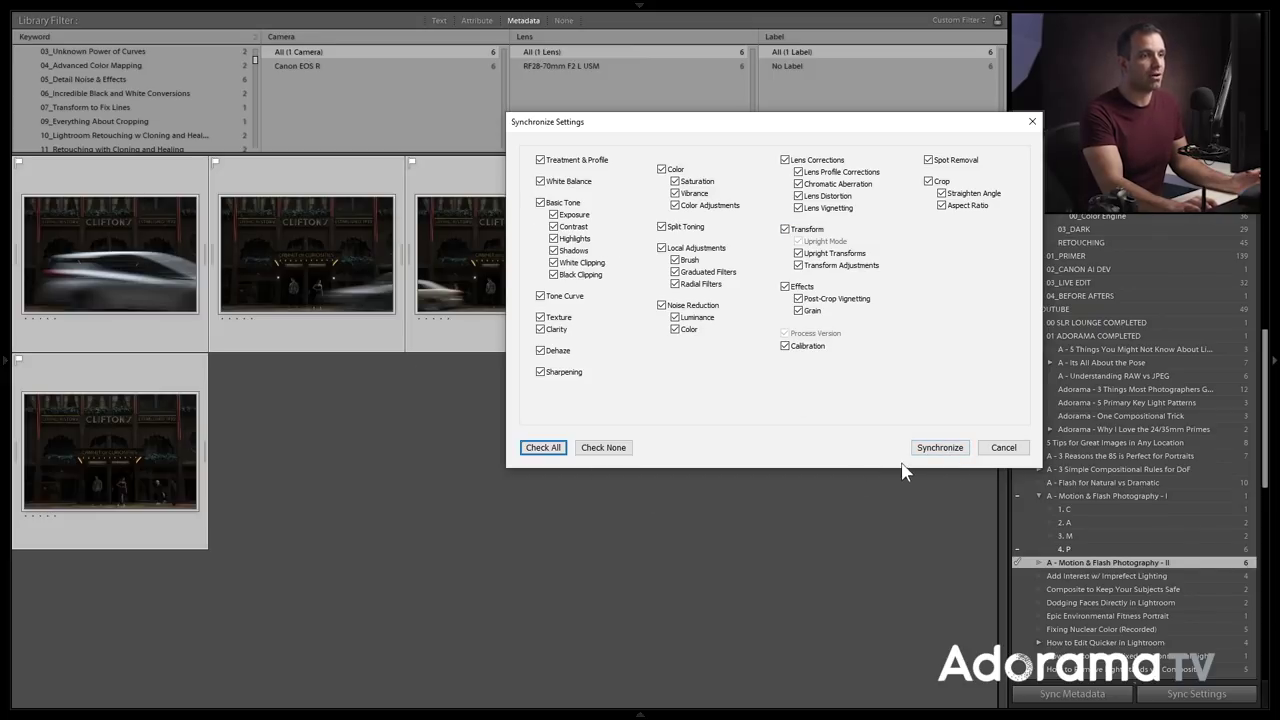
pyautogui.click(937, 448)
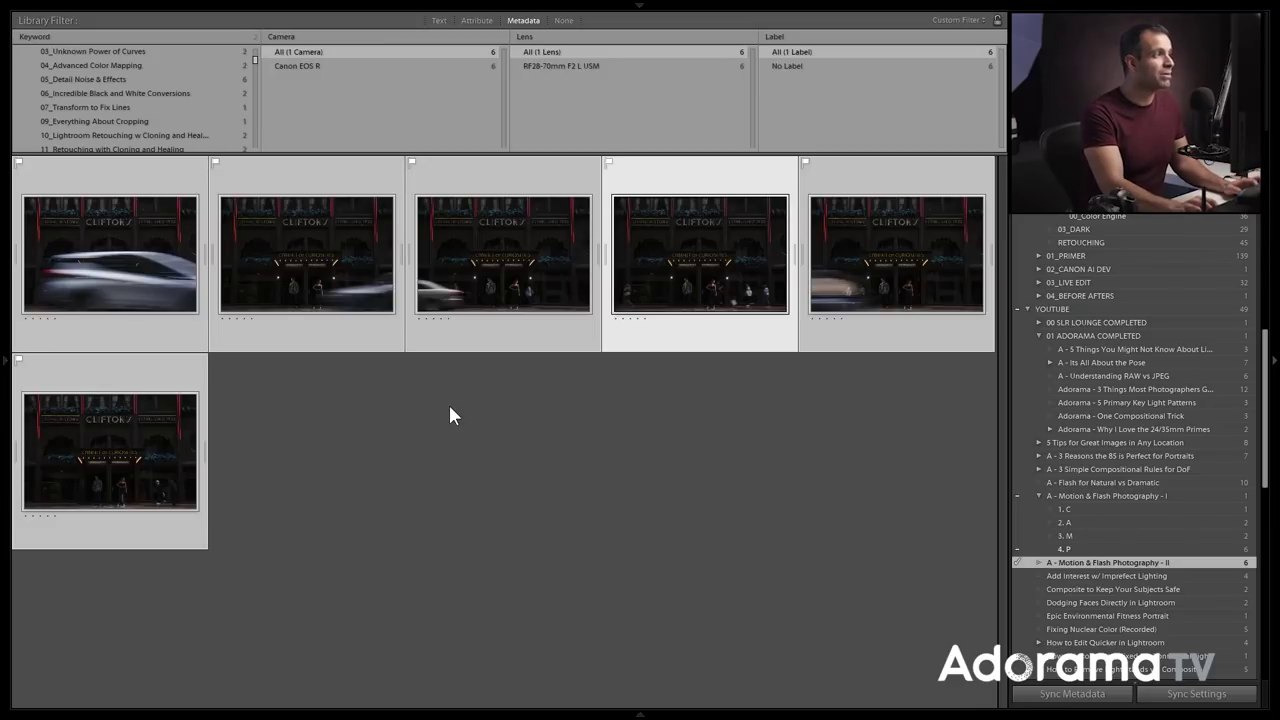
# View the synced photos one by one at large size, comparing their edits and framing, and return to the grid.
pyautogui.click(195, 290)
pyautogui.press('e')
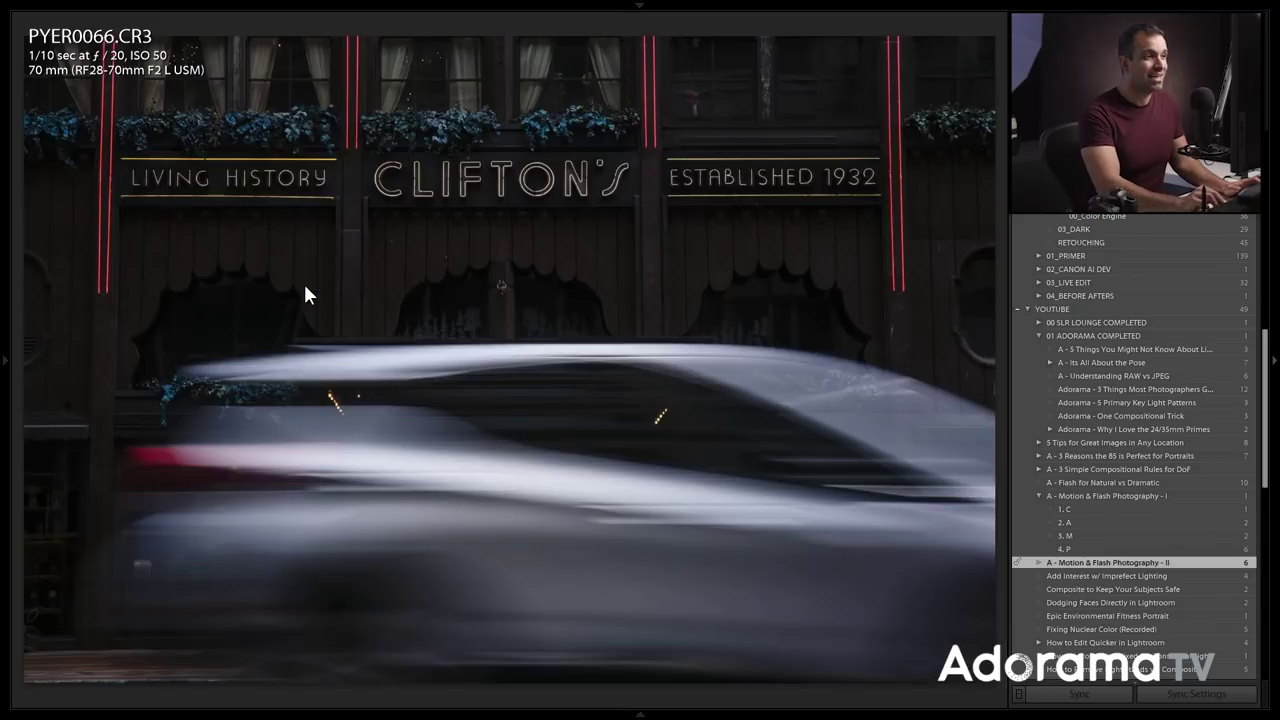
pyautogui.press('Right')
pyautogui.press('Right')
pyautogui.press('Right')
pyautogui.press('Right')
pyautogui.press('Right')
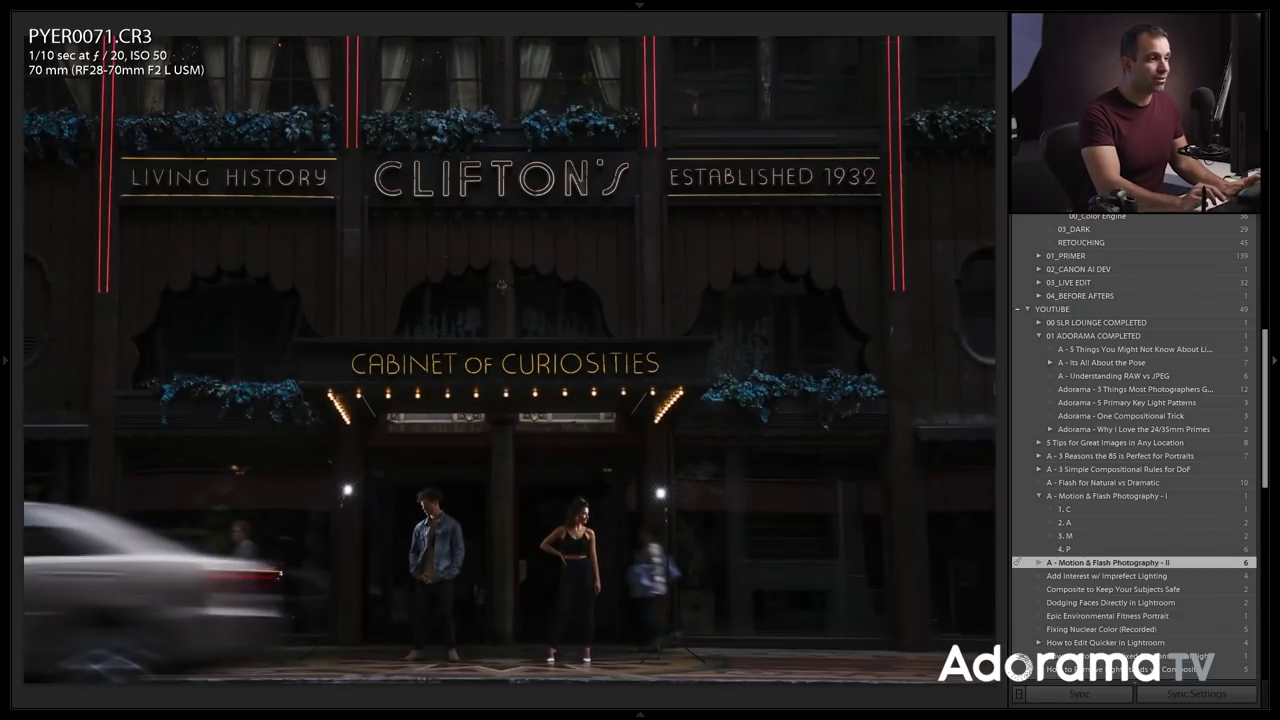
pyautogui.press('Right')
pyautogui.press('Right')
pyautogui.press('Right')
pyautogui.press('Right')
pyautogui.press('Right')
pyautogui.press('Right')
pyautogui.press('Right')
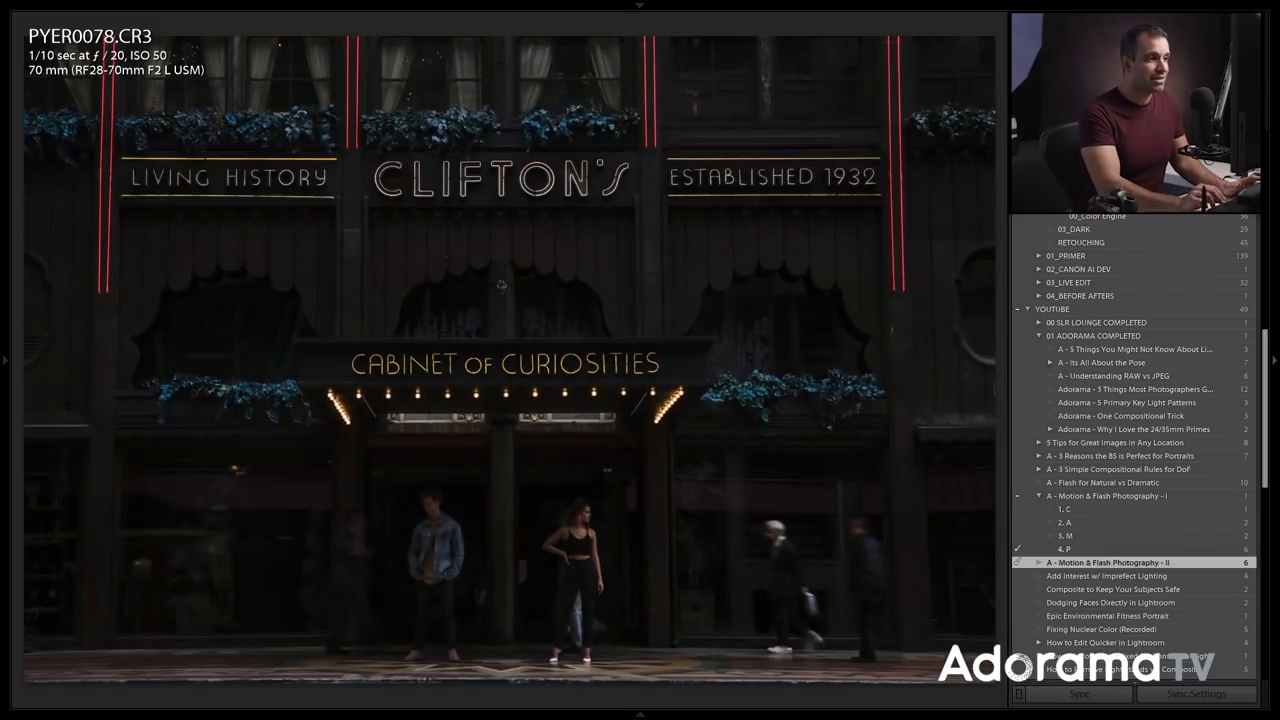
pyautogui.press('Left')
pyautogui.press('Left')
pyautogui.press('Left')
pyautogui.press('Left')
pyautogui.press('Home')
pyautogui.press('Right')
pyautogui.press('Right')
pyautogui.press('Right')
pyautogui.press('Right')
pyautogui.press('Right')
pyautogui.press('Right')
pyautogui.press('Right')
pyautogui.press('Right')
pyautogui.press('Right')
pyautogui.press('Right')
pyautogui.press('Right')
pyautogui.press('Right')
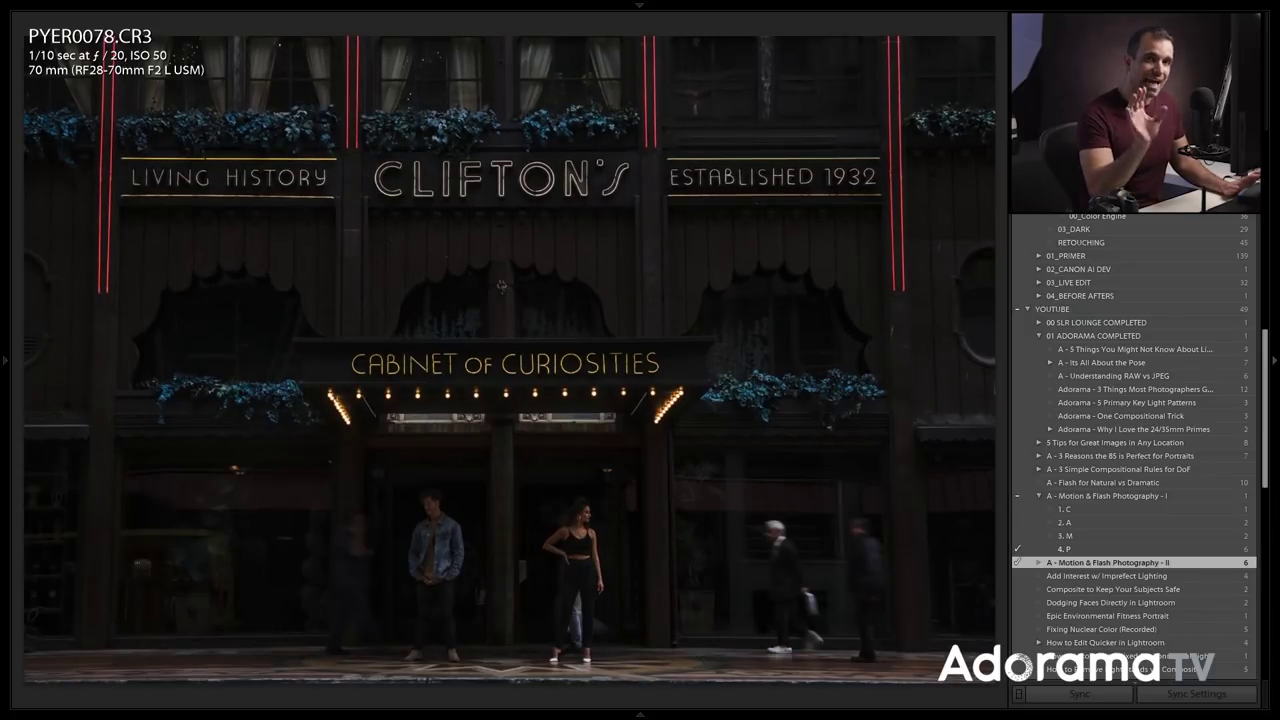
pyautogui.press('g')
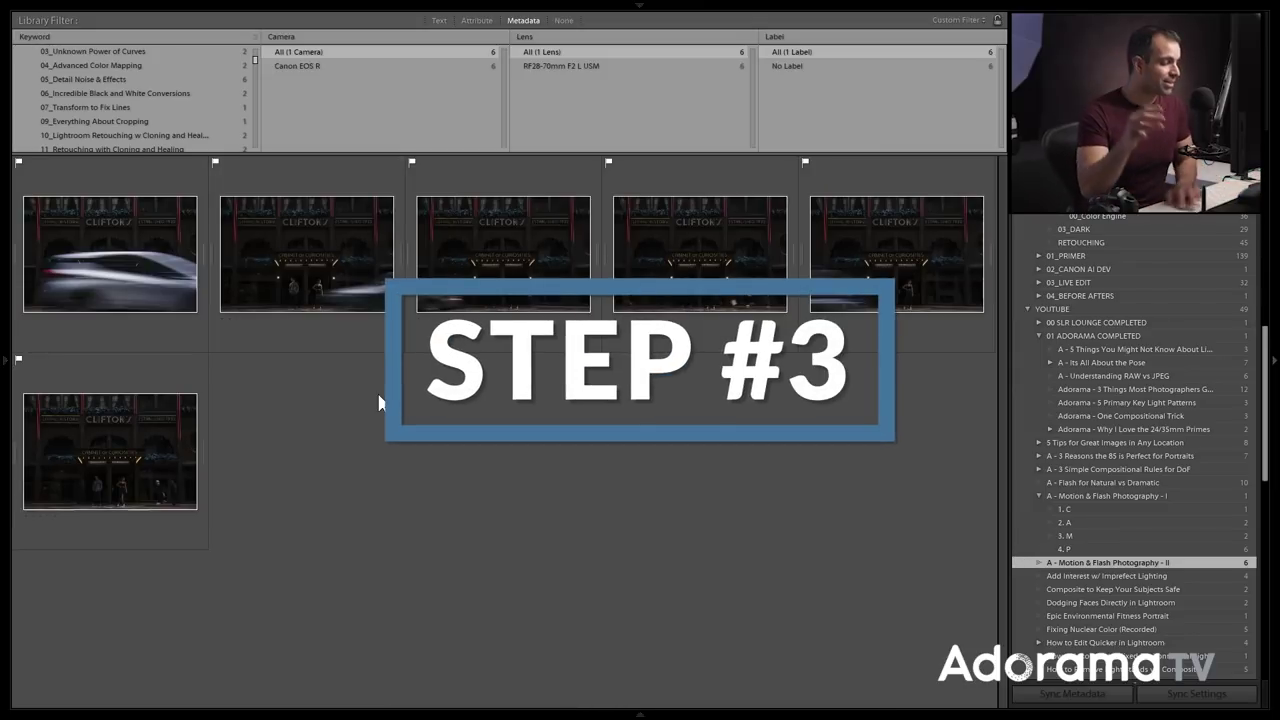
# Select all six photos and open them as layers of one document in Photoshop.
pyautogui.hotkey('ctrl', 'a')
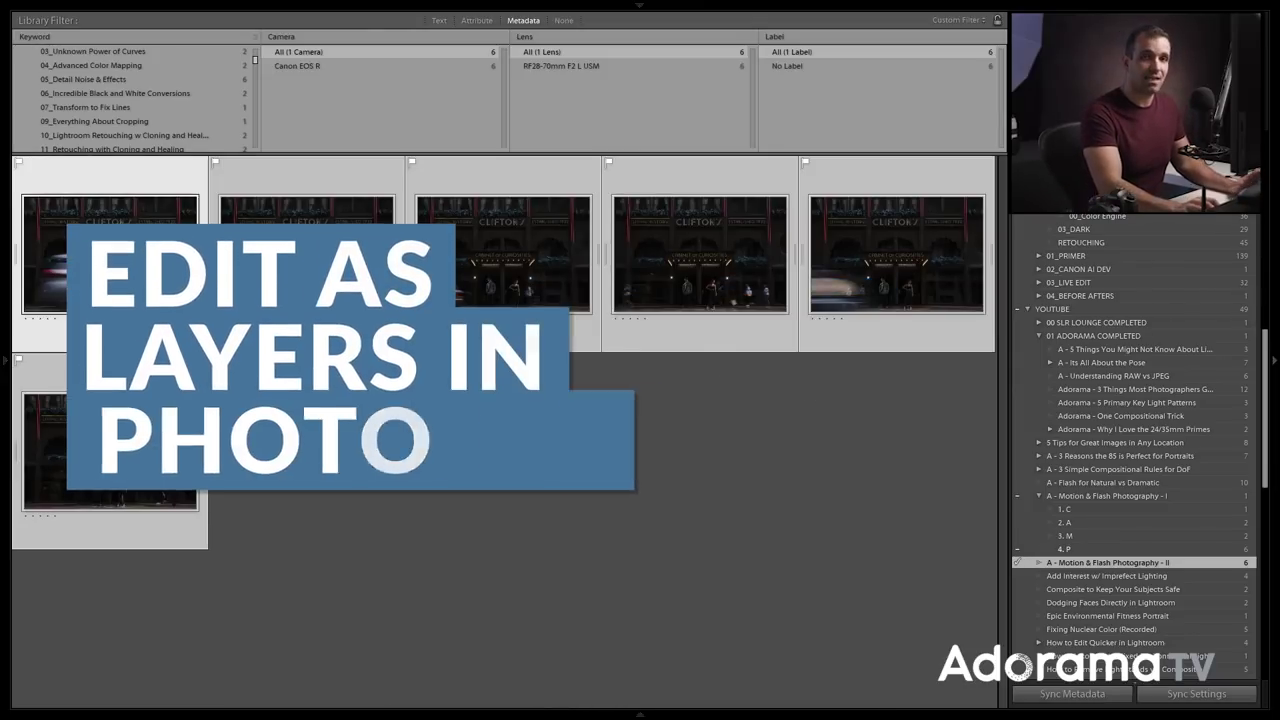
pyautogui.rightClick(302, 226)
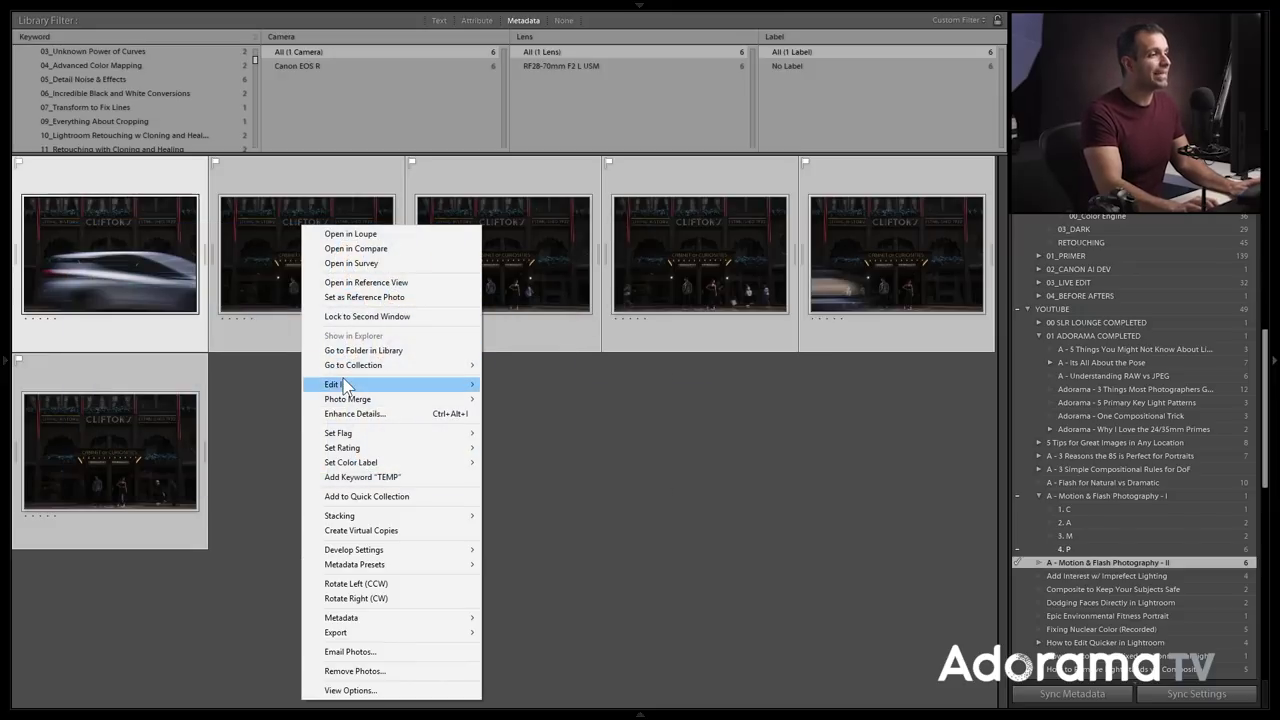
pyautogui.moveTo(344, 385)
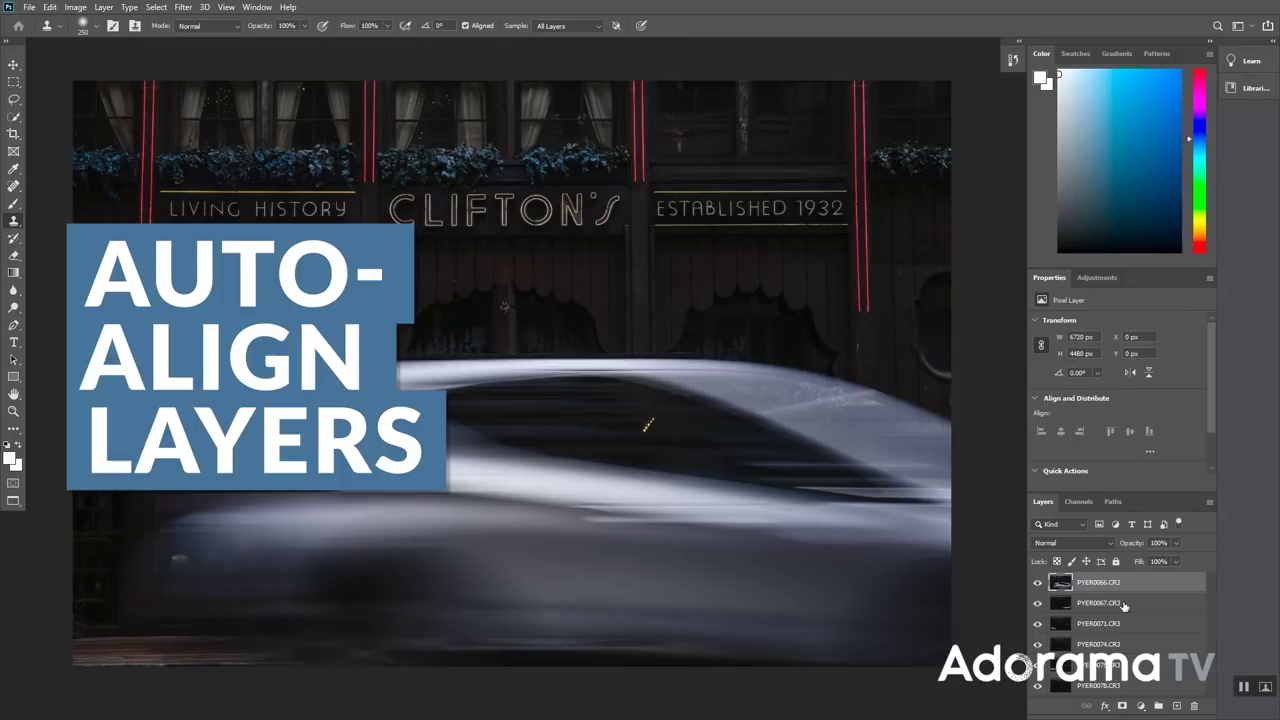
# Auto-align all the photo layers using the Auto projection.
pyautogui.keyDown('shift'); pyautogui.click(1133, 687); pyautogui.keyUp('shift')
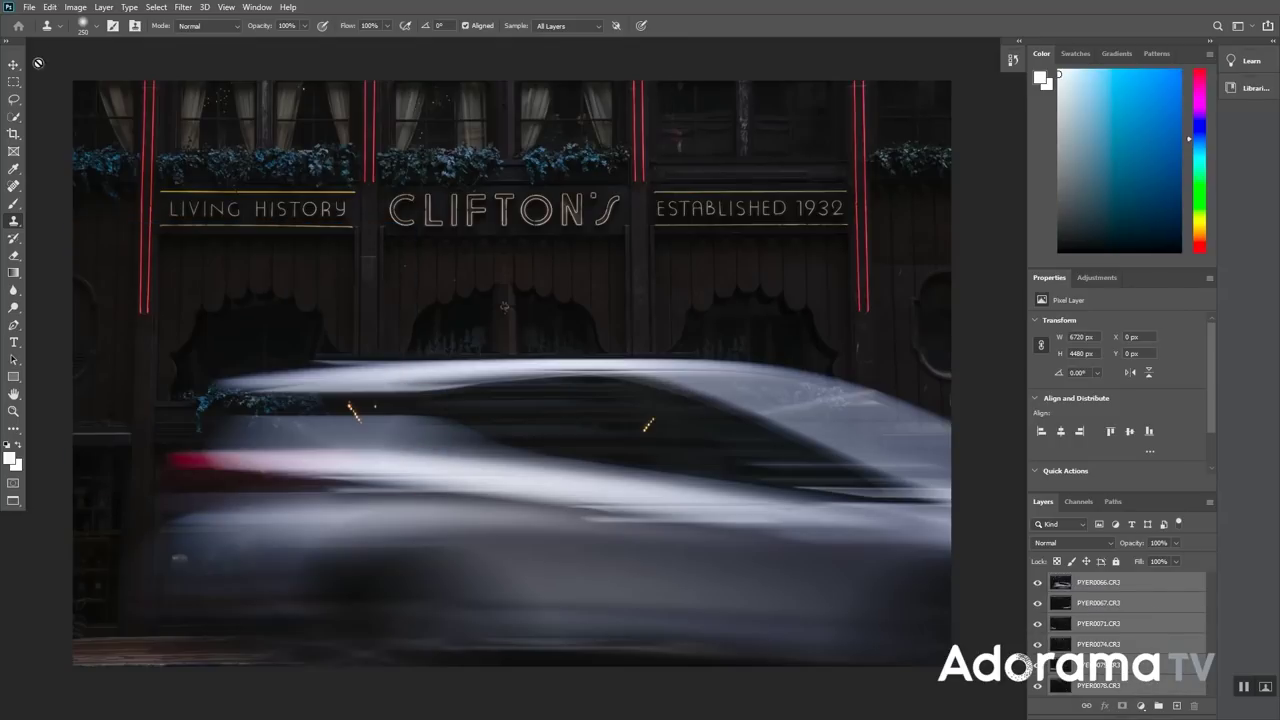
pyautogui.click(49, 8)
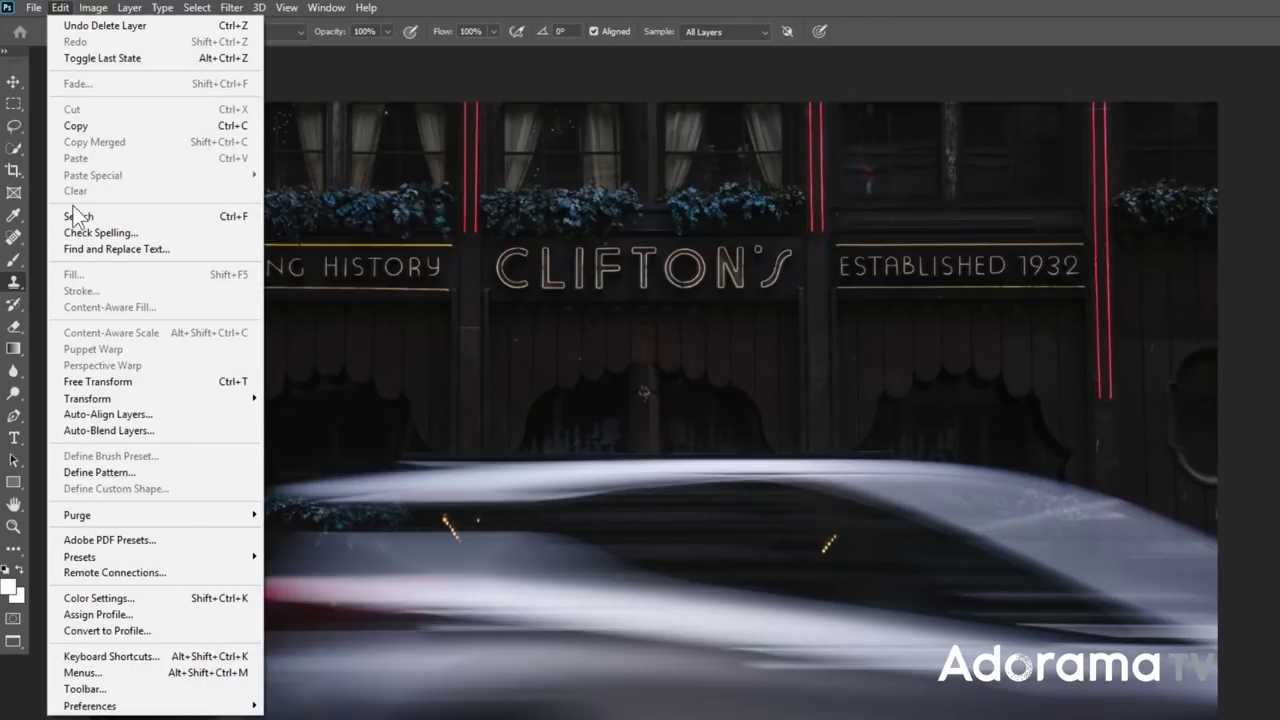
pyautogui.click(93, 412)
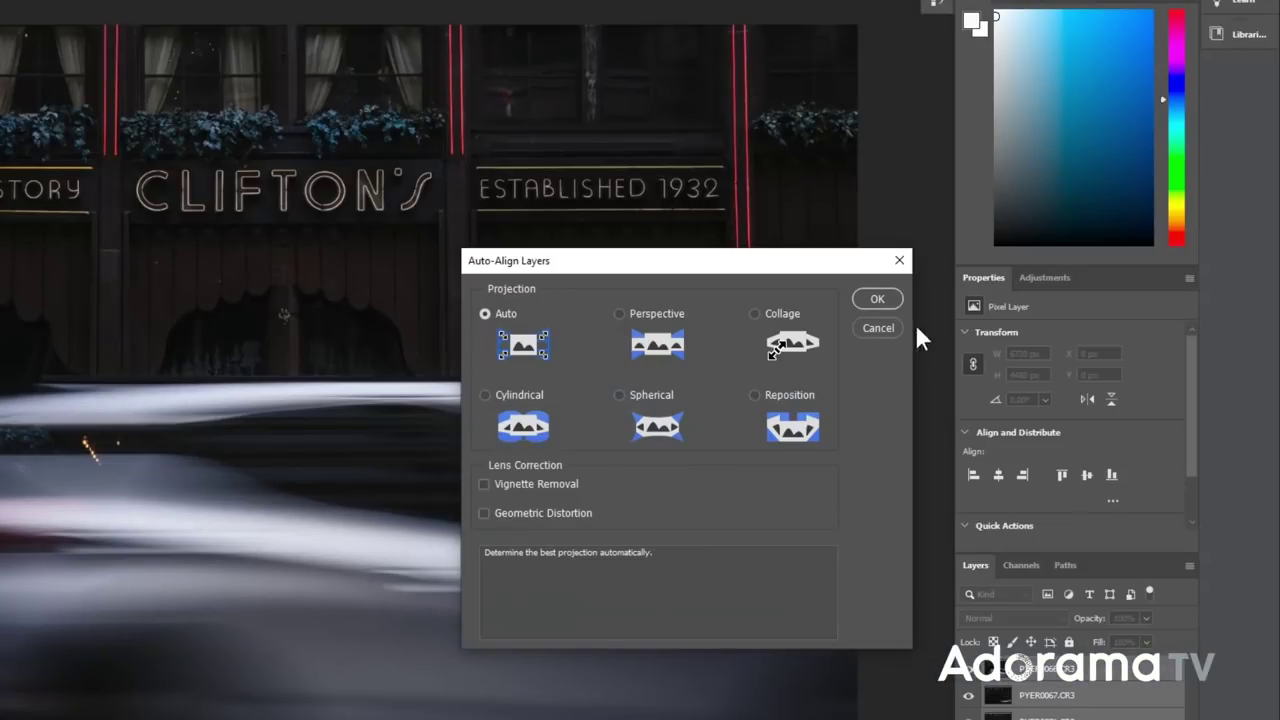
pyautogui.click(877, 307)
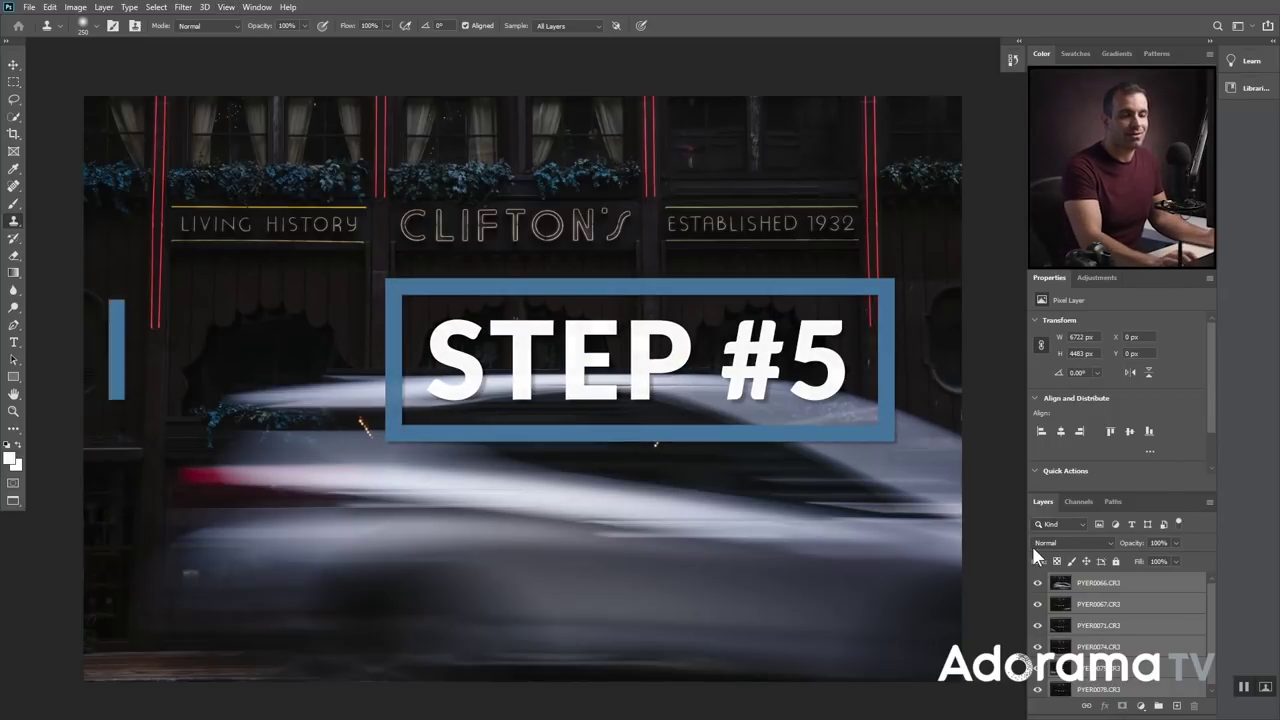
# Show the photo layers one at a time to compare the cars and pedestrians in each frame.
pyautogui.moveTo(1037, 582); pyautogui.dragTo(1039, 612)
pyautogui.click(1037, 606)
pyautogui.click(1037, 606)
pyautogui.click(1037, 606)
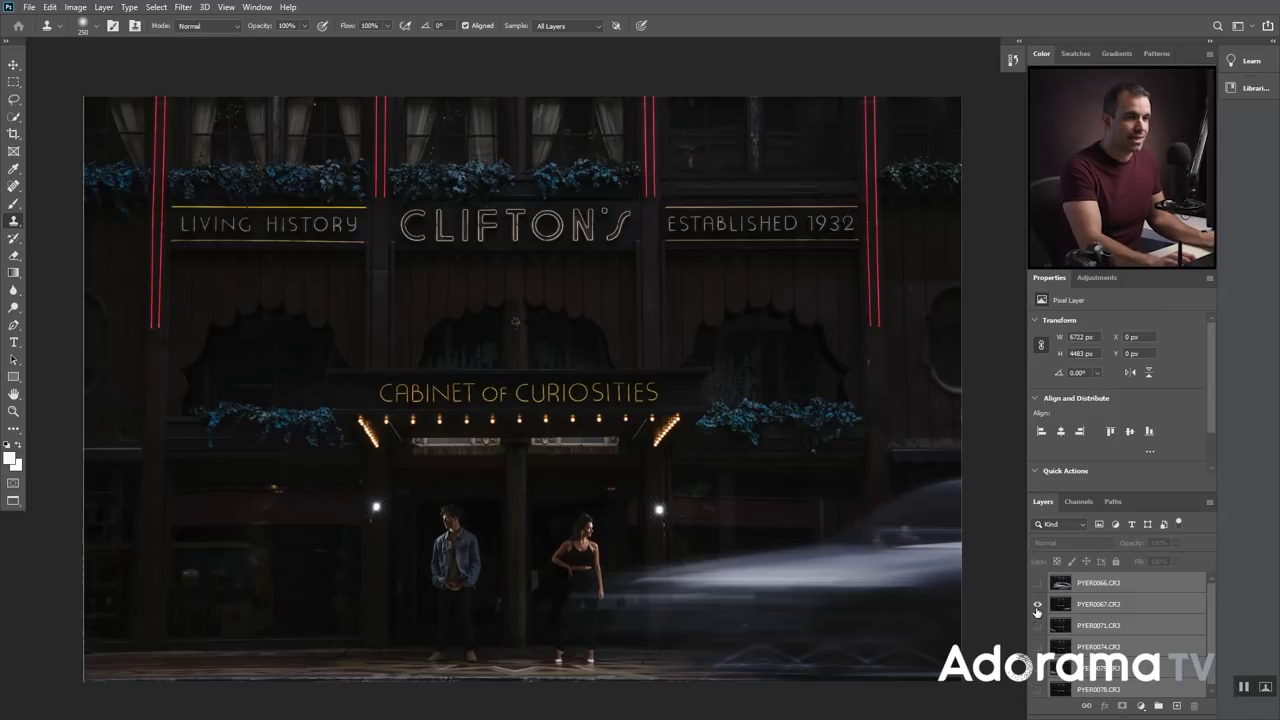
pyautogui.click(1037, 626)
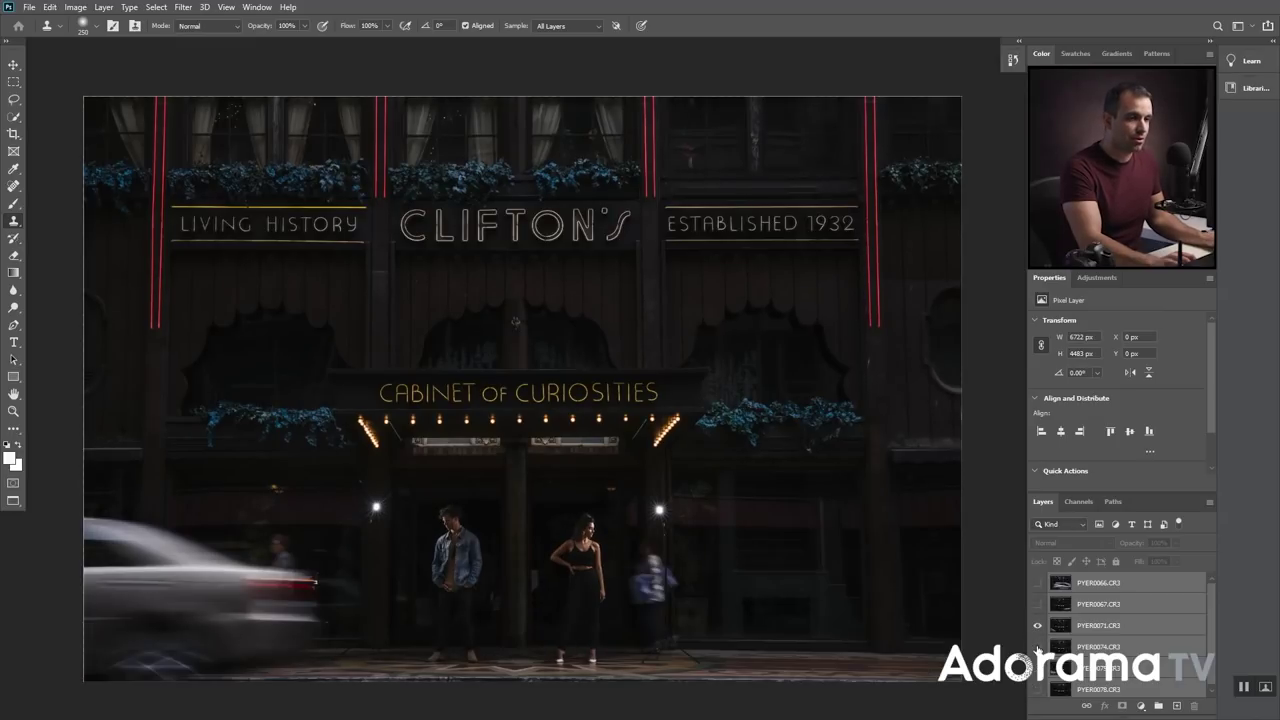
pyautogui.keyDown('alt'); pyautogui.click(1037, 646); pyautogui.keyUp('alt')
pyautogui.keyDown('alt'); pyautogui.click(1037, 647); pyautogui.keyUp('alt')
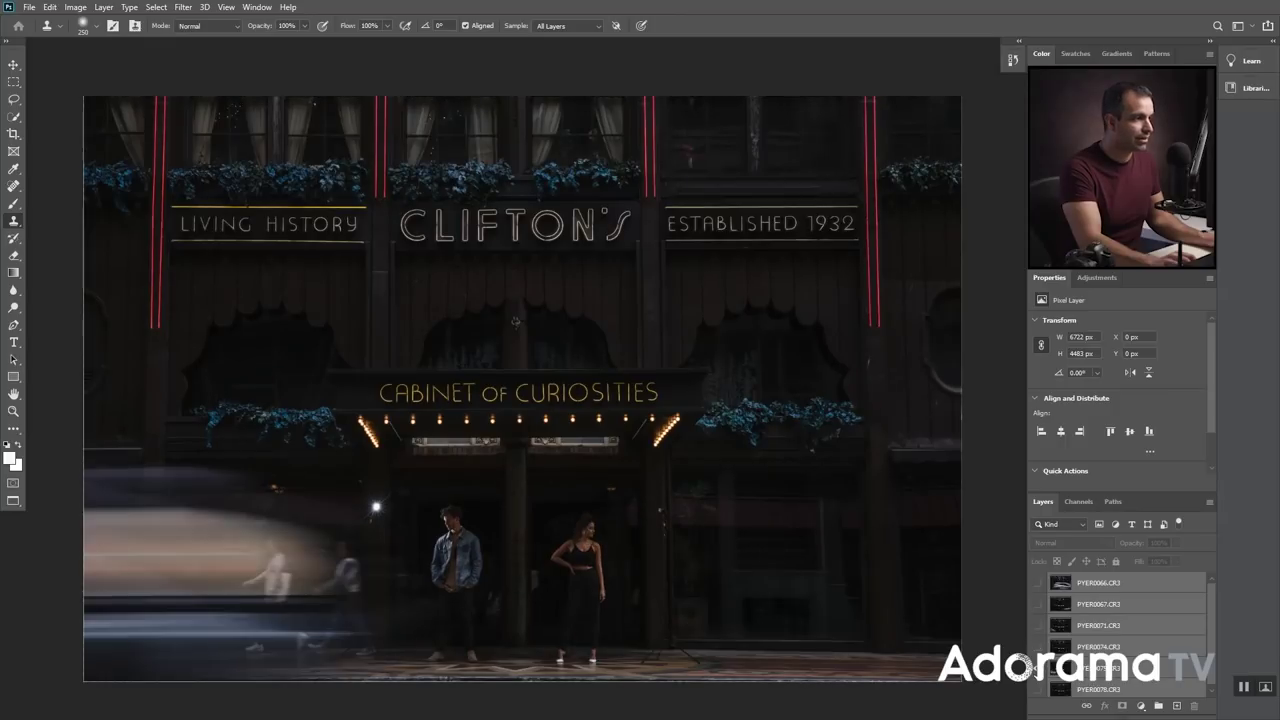
pyautogui.keyDown('alt'); pyautogui.click(1037, 668); pyautogui.keyUp('alt')
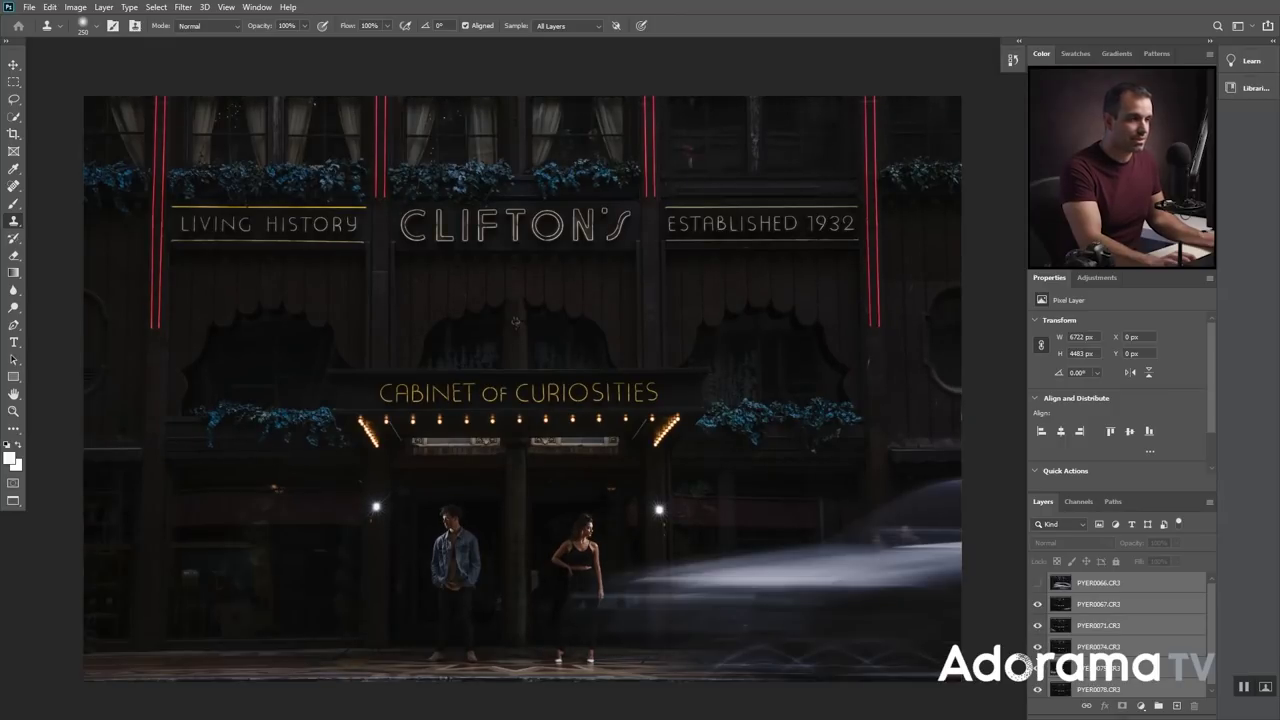
pyautogui.keyDown('alt'); pyautogui.click(1037, 646); pyautogui.keyUp('alt')
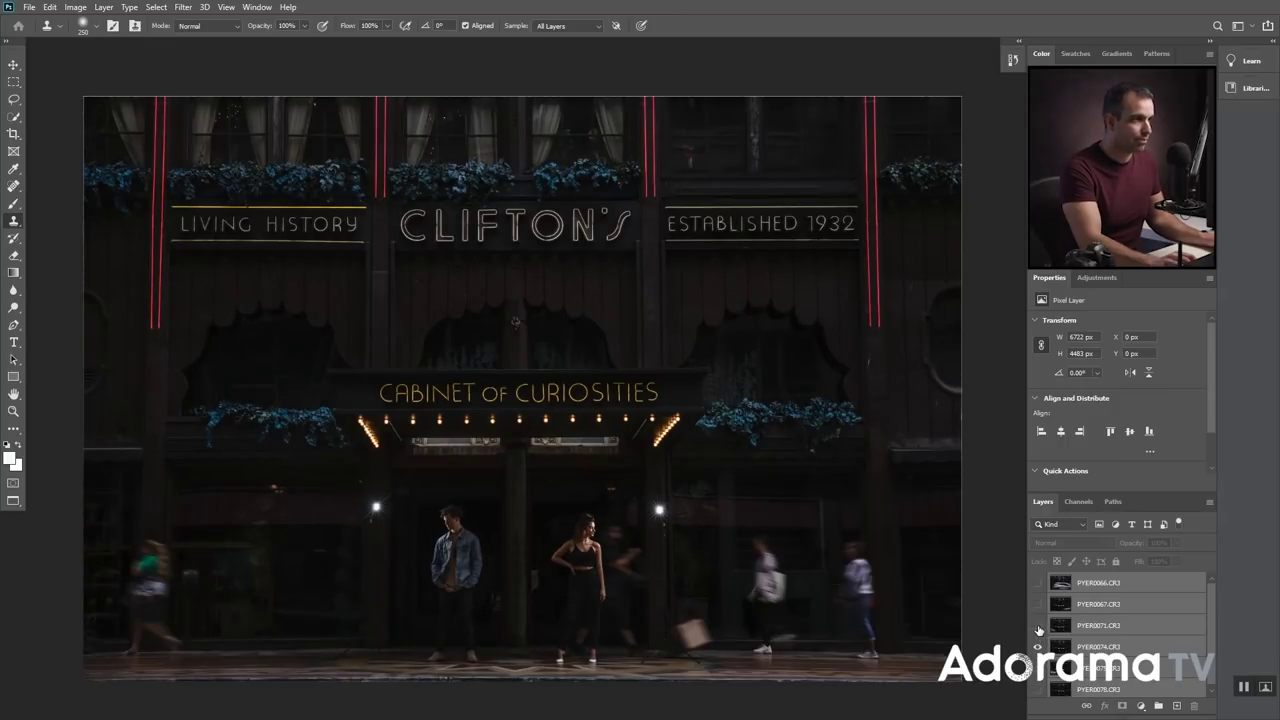
pyautogui.keyDown('alt'); pyautogui.click(1038, 628); pyautogui.keyUp('alt')
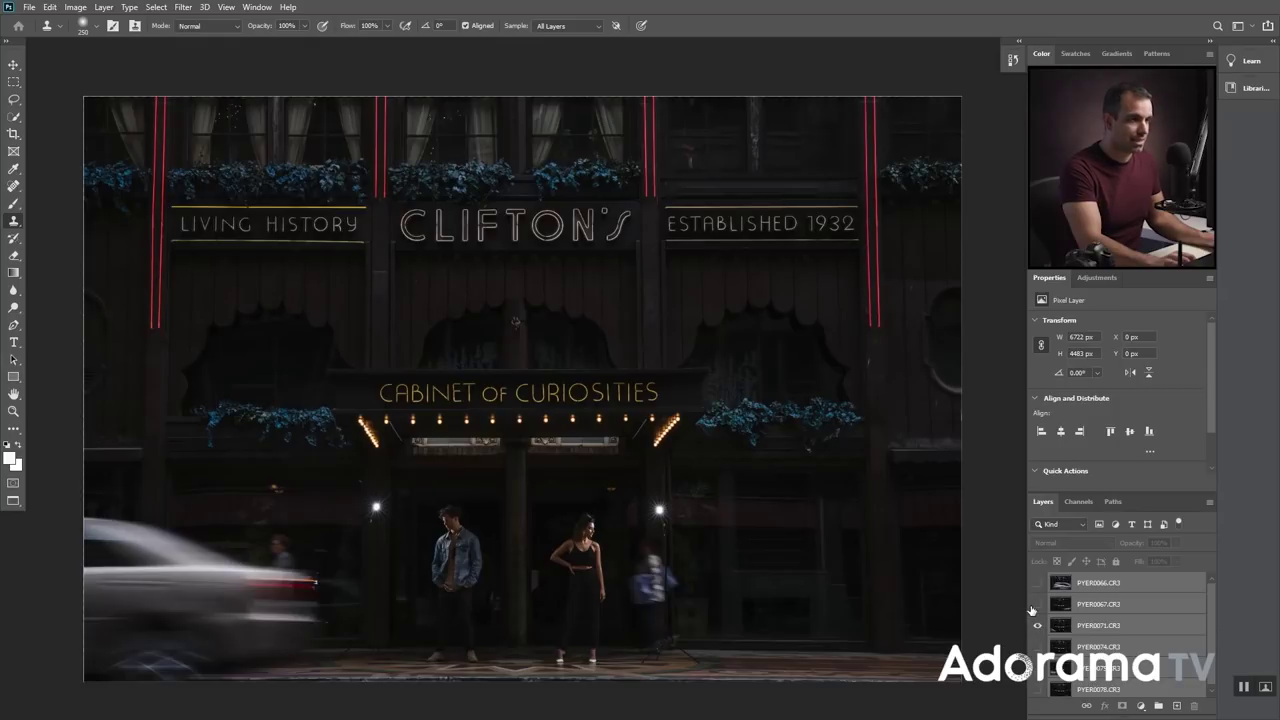
pyautogui.keyDown('alt'); pyautogui.click(1037, 604); pyautogui.keyUp('alt')
pyautogui.keyDown('alt'); pyautogui.click(1038, 628); pyautogui.keyUp('alt')
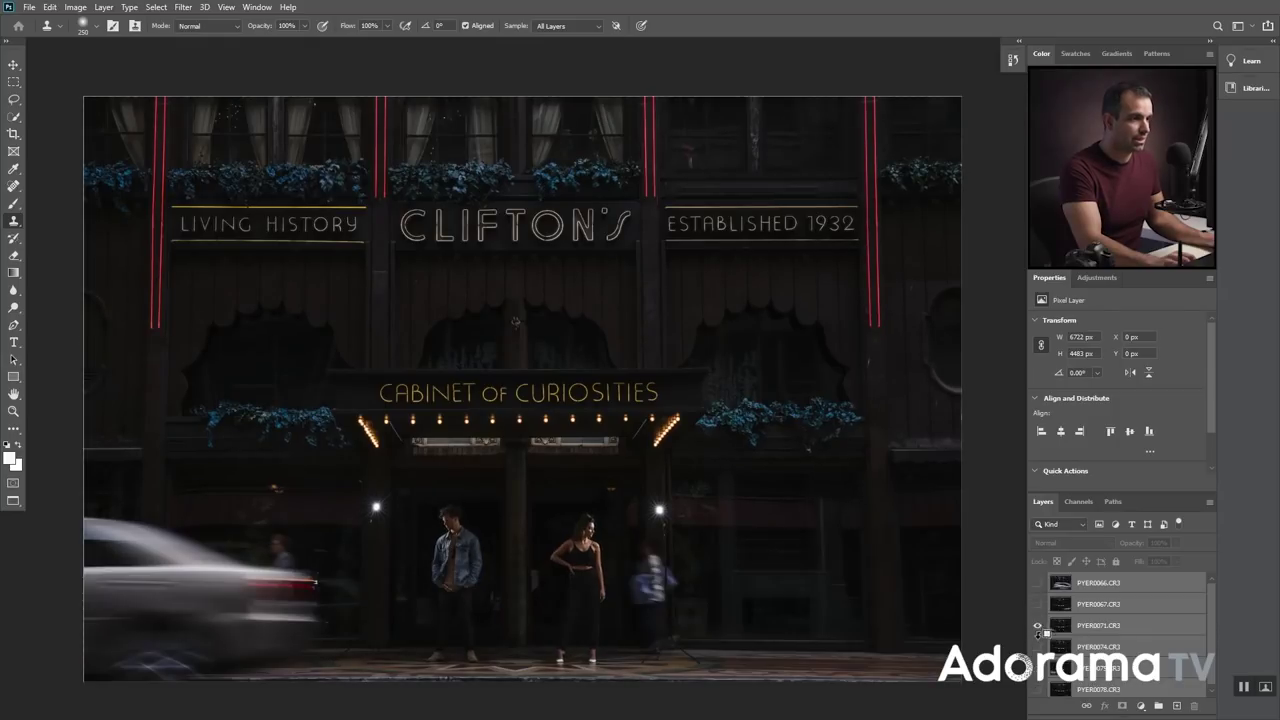
pyautogui.keyDown('alt'); pyautogui.click(1038, 647); pyautogui.keyUp('alt')
pyautogui.keyDown('alt'); pyautogui.click(1028, 667); pyautogui.keyUp('alt')
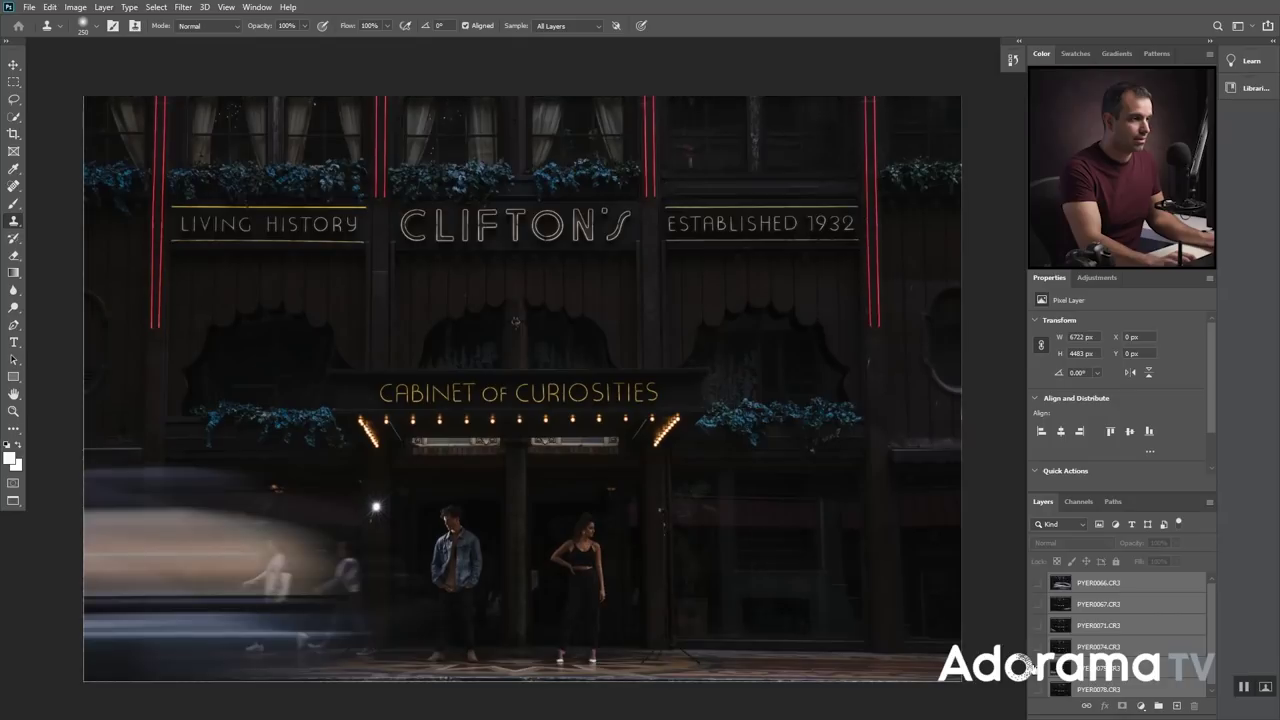
pyautogui.keyDown('alt'); pyautogui.click(1038, 647); pyautogui.keyUp('alt')
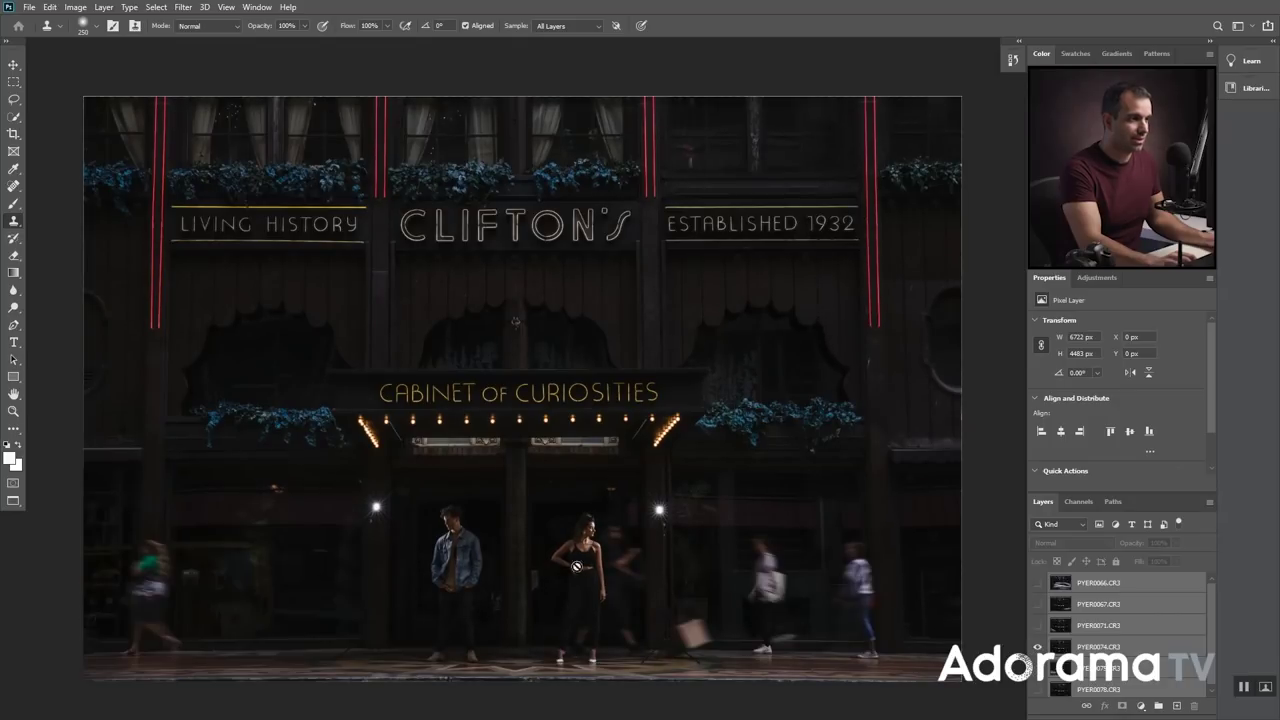
pyautogui.keyDown('alt'); pyautogui.click(1038, 646); pyautogui.keyUp('alt')
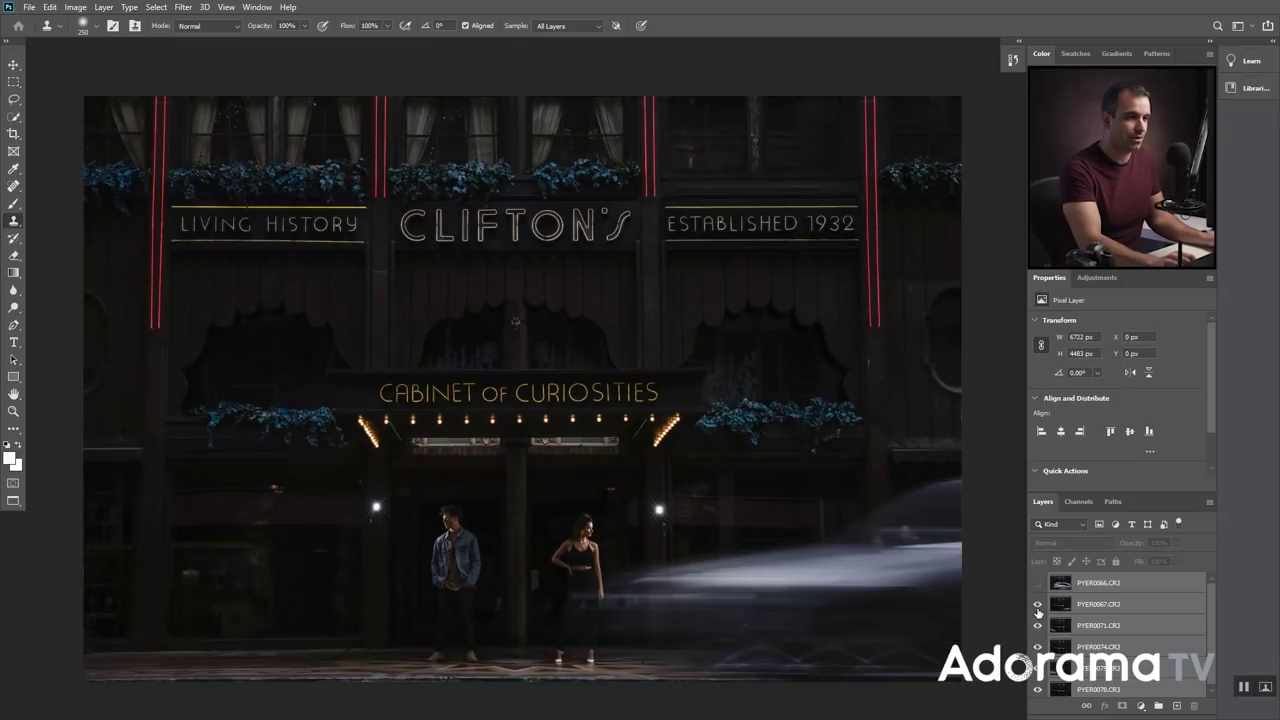
pyautogui.keyDown('alt'); pyautogui.click(1036, 606); pyautogui.keyUp('alt')
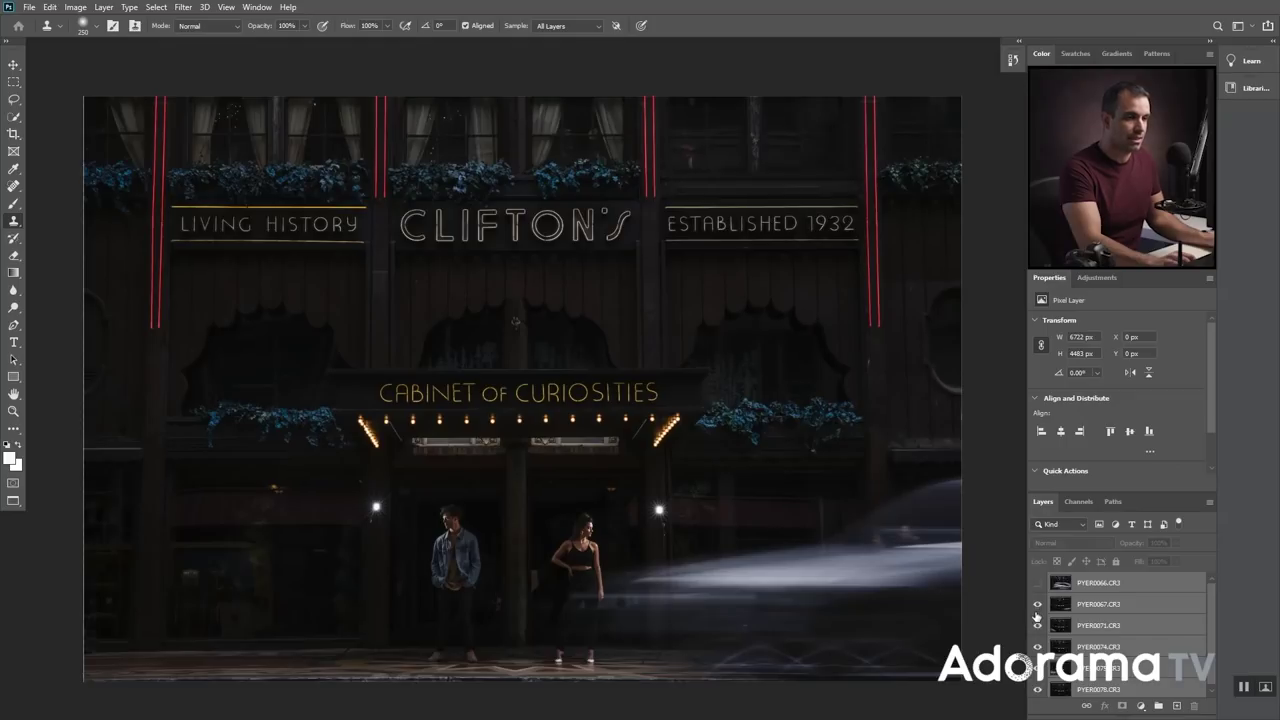
pyautogui.keyDown('alt'); pyautogui.click(1038, 626); pyautogui.keyUp('alt')
pyautogui.keyDown('alt'); pyautogui.click(1037, 606); pyautogui.keyUp('alt')
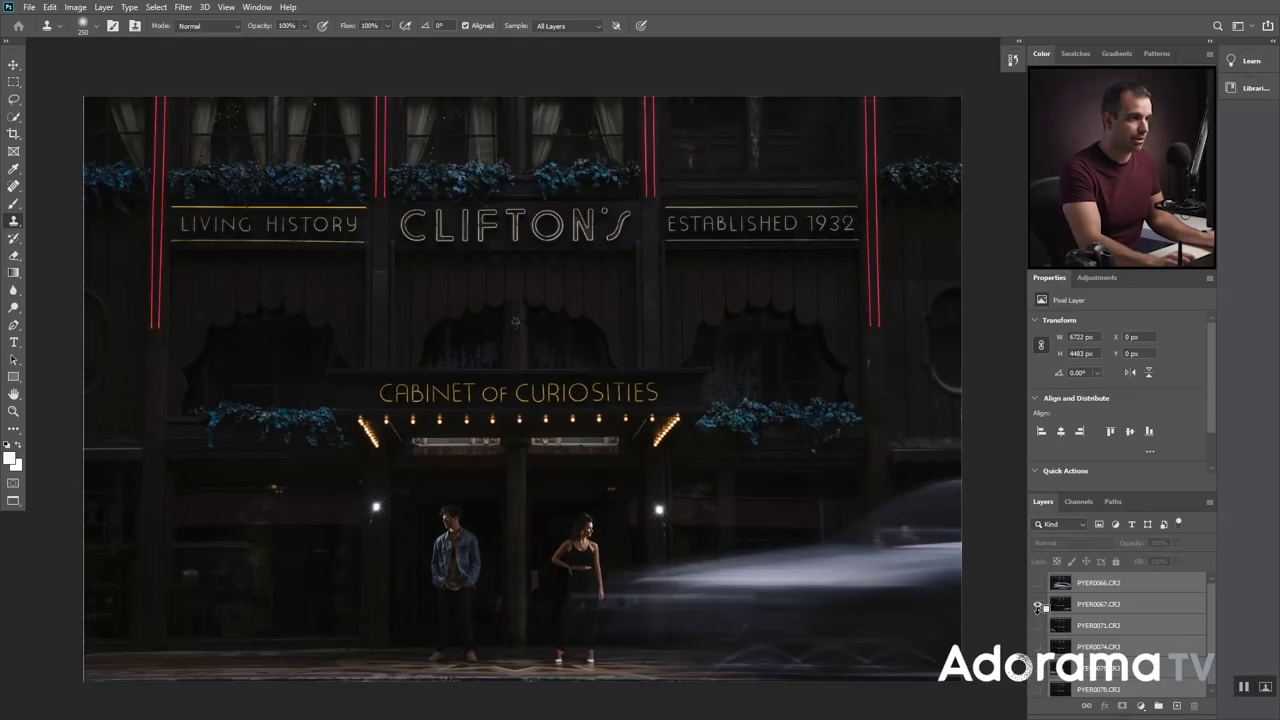
# Show only the PYER0071.CR3 layer and move it to the top of the layer stack.
pyautogui.keyDown('alt'); pyautogui.click(1038, 626); pyautogui.keyUp('alt')
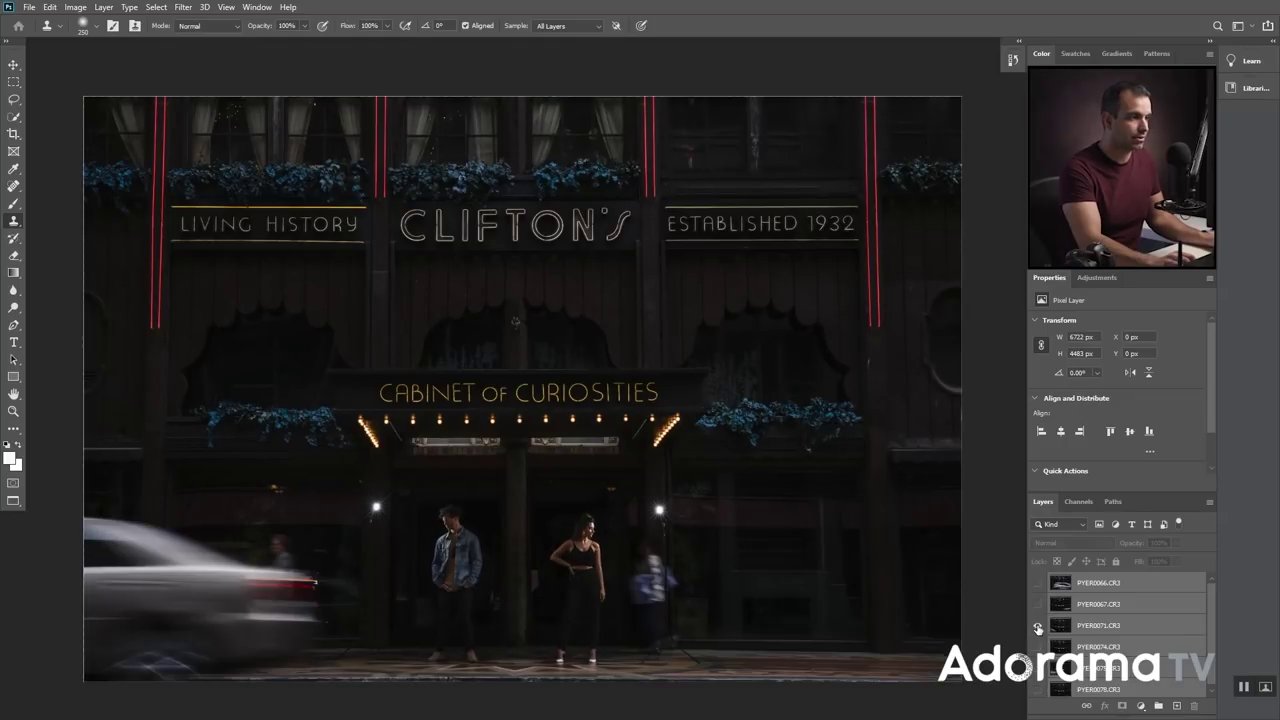
pyautogui.click(1085, 626)
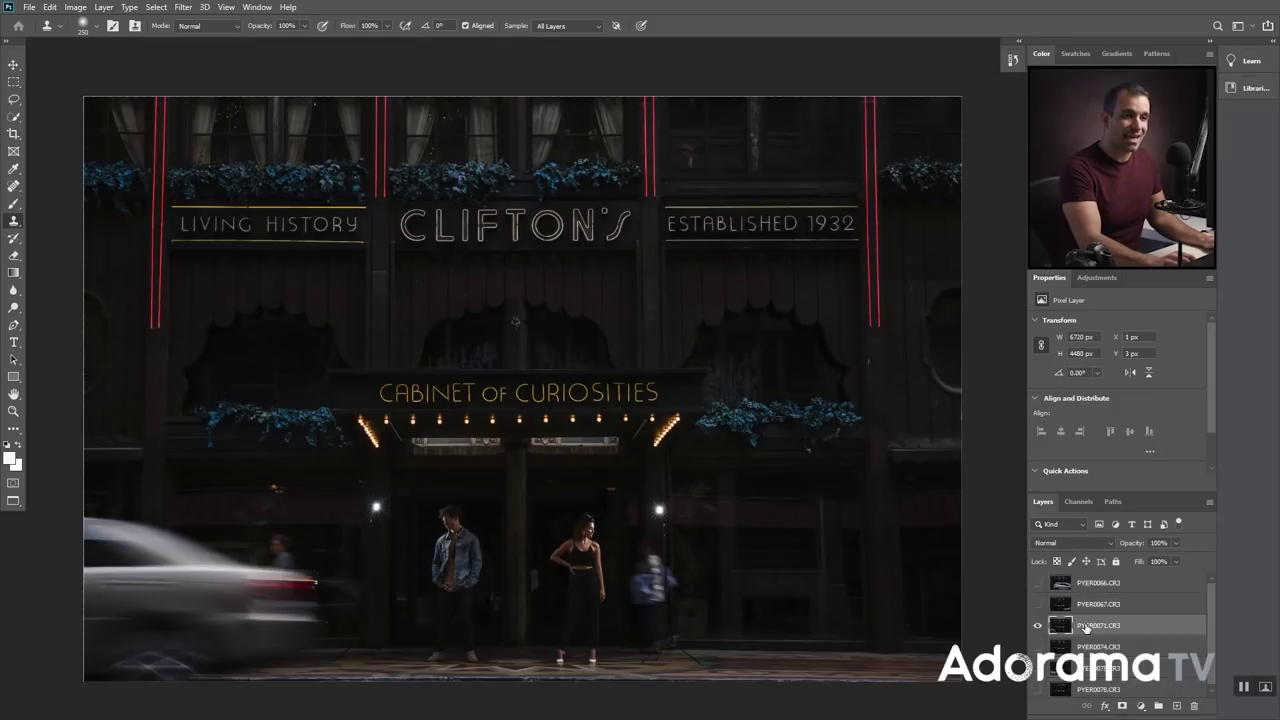
pyautogui.moveTo(1086, 627); pyautogui.dragTo(1090, 576)
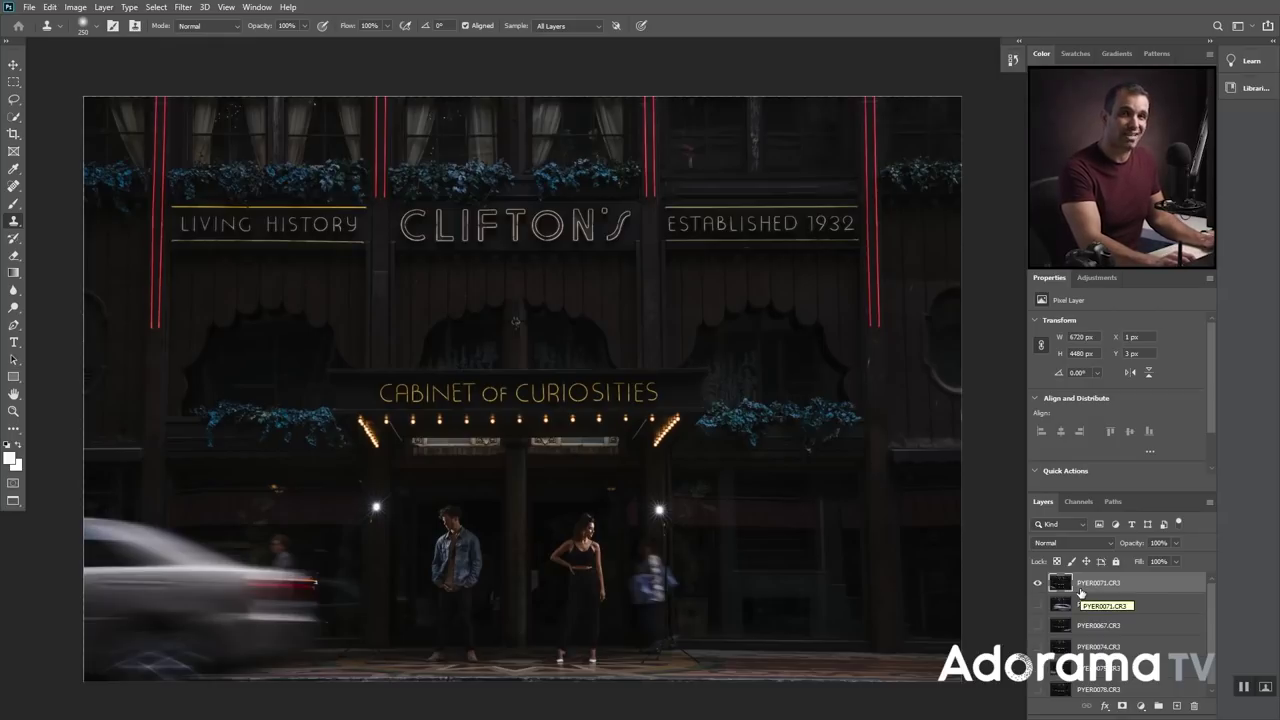
# Move the PYER0078.CR3 layer directly below PYER0071.CR3 and leave only these two layers visible.
pyautogui.keyDown('shift'); pyautogui.click(1065, 688); pyautogui.keyUp('shift')
pyautogui.keyDown('alt'); pyautogui.click(1037, 688); pyautogui.keyUp('alt')
pyautogui.keyDown('alt'); pyautogui.click(1037, 688); pyautogui.keyUp('alt')
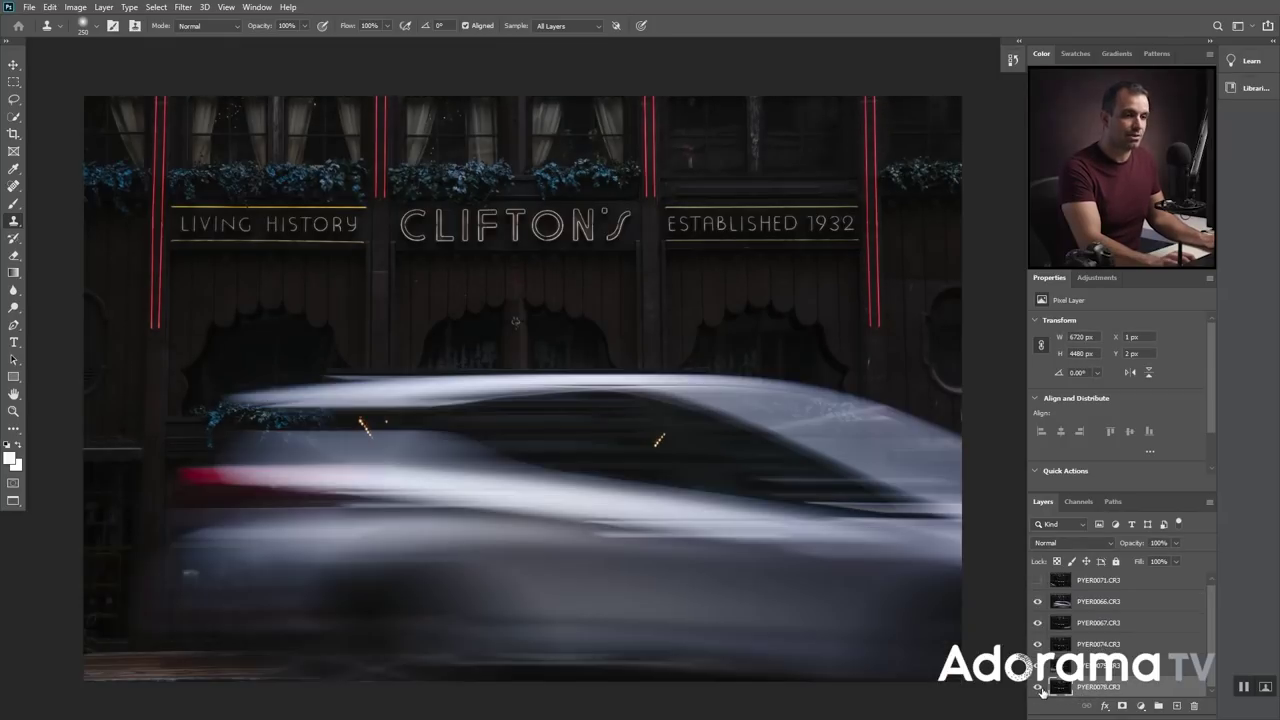
pyautogui.keyDown('alt'); pyautogui.click(1040, 688); pyautogui.keyUp('alt')
pyautogui.moveTo(1063, 687); pyautogui.dragTo(1060, 602)
pyautogui.click(1037, 582)
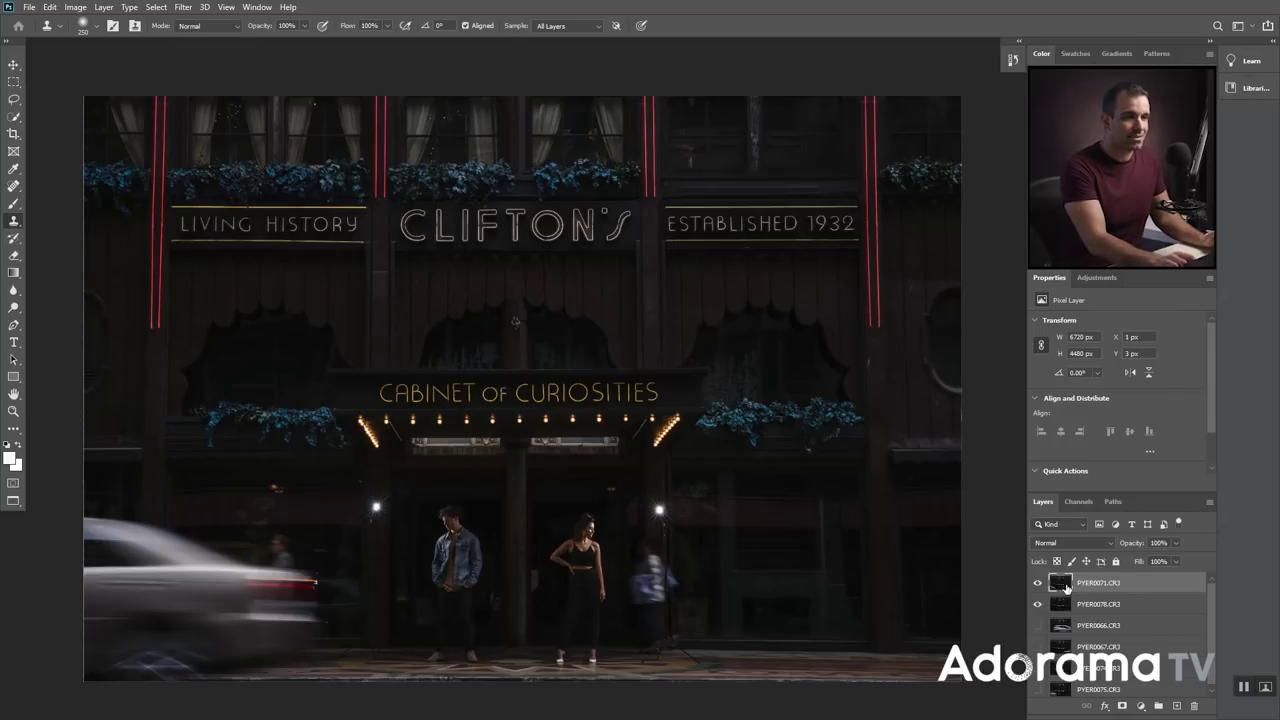
# Compare PYER0071.CR3 with the layer beneath it by toggling its visibility, and add a white layer mask to it.
pyautogui.click(1036, 583)
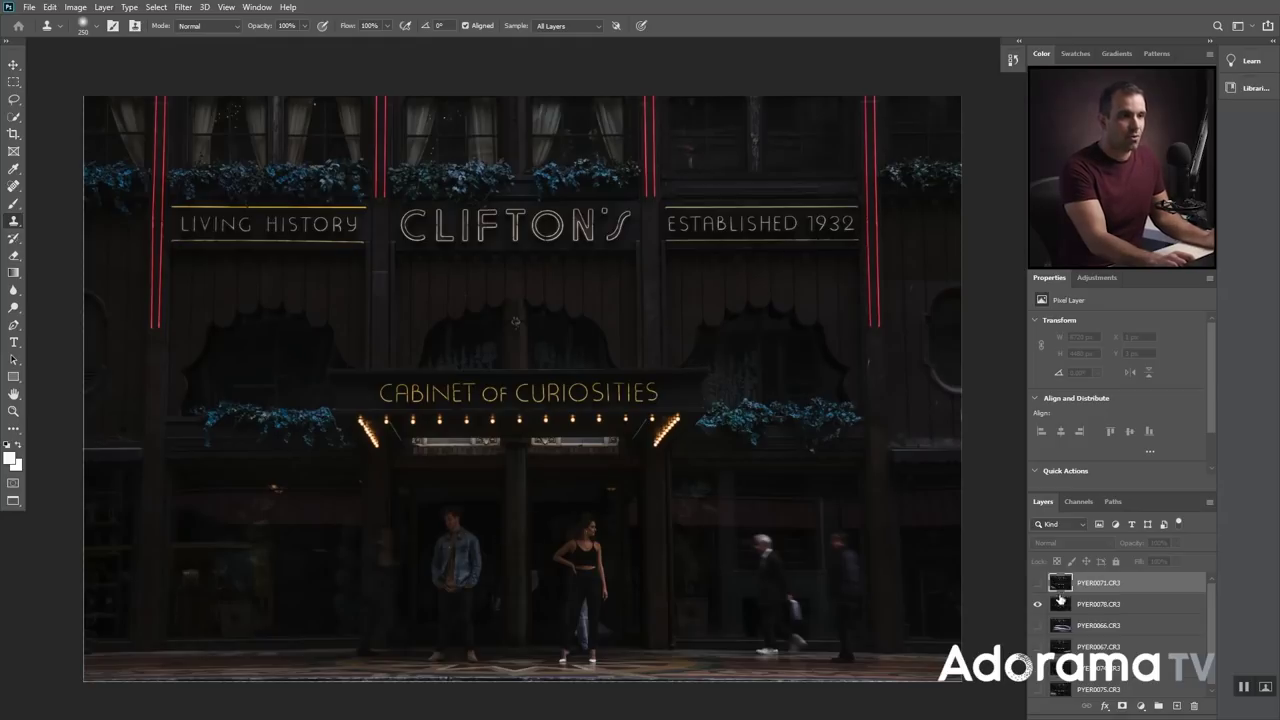
pyautogui.click(1038, 583)
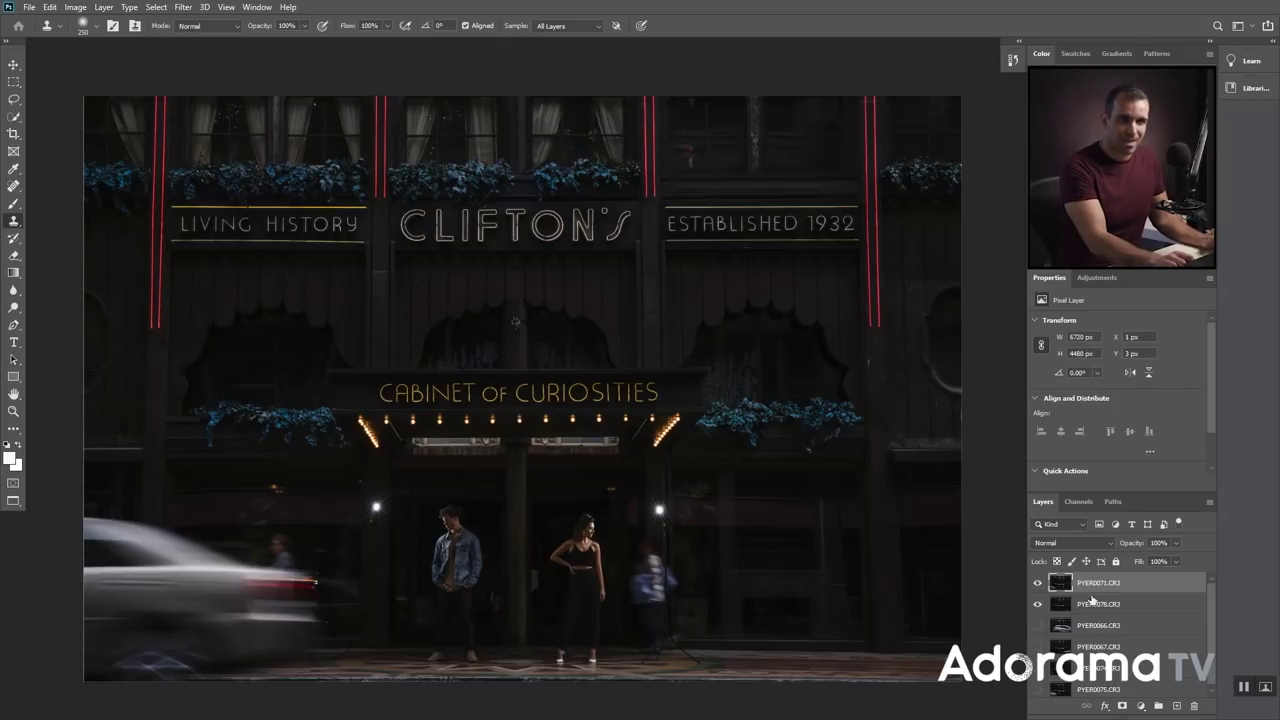
pyautogui.click(1122, 707)
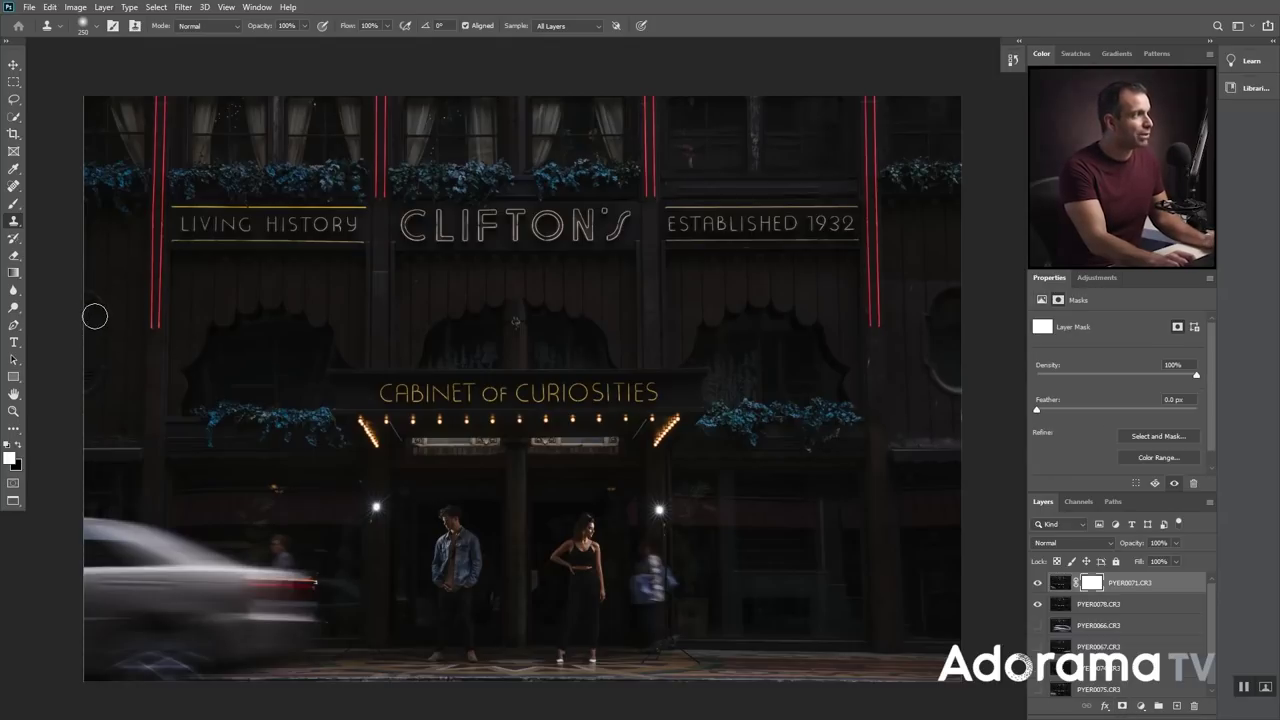
# Paint black with a 300 px brush on the PYER0071.CR3 mask to remove the light stands and the pedestrian beside the woman.
pyautogui.press('b')
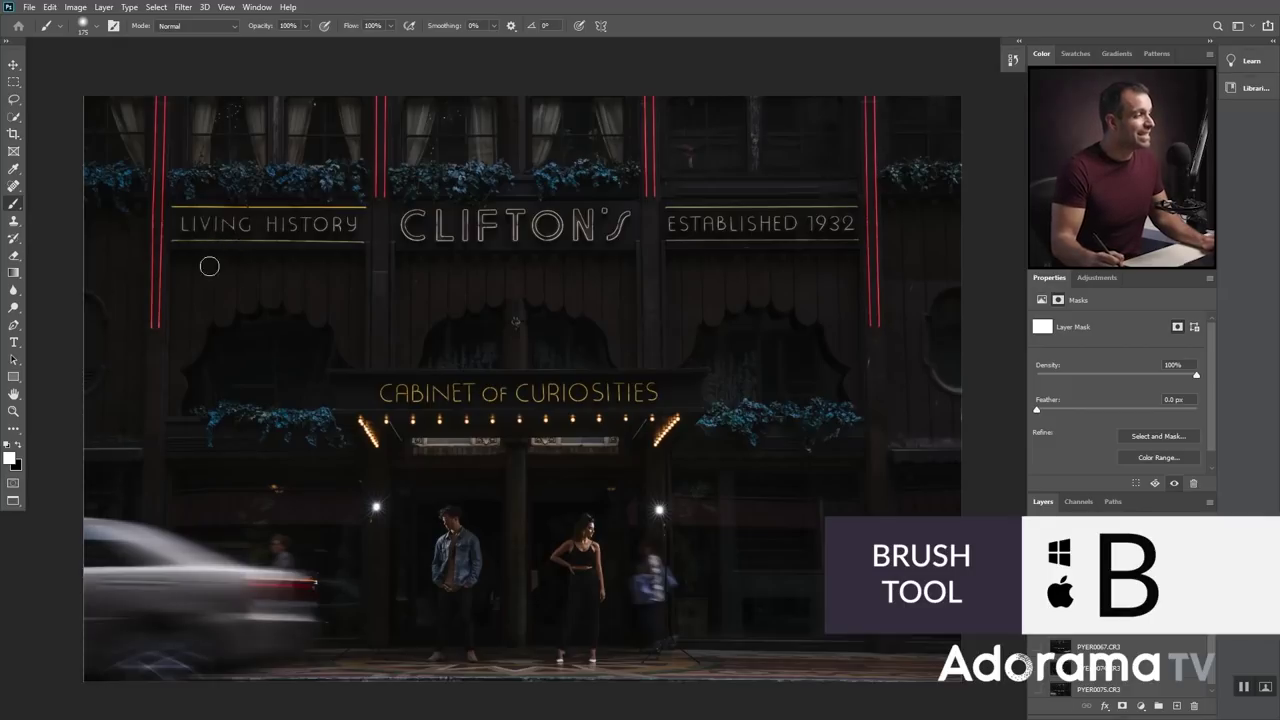
pyautogui.press('d')
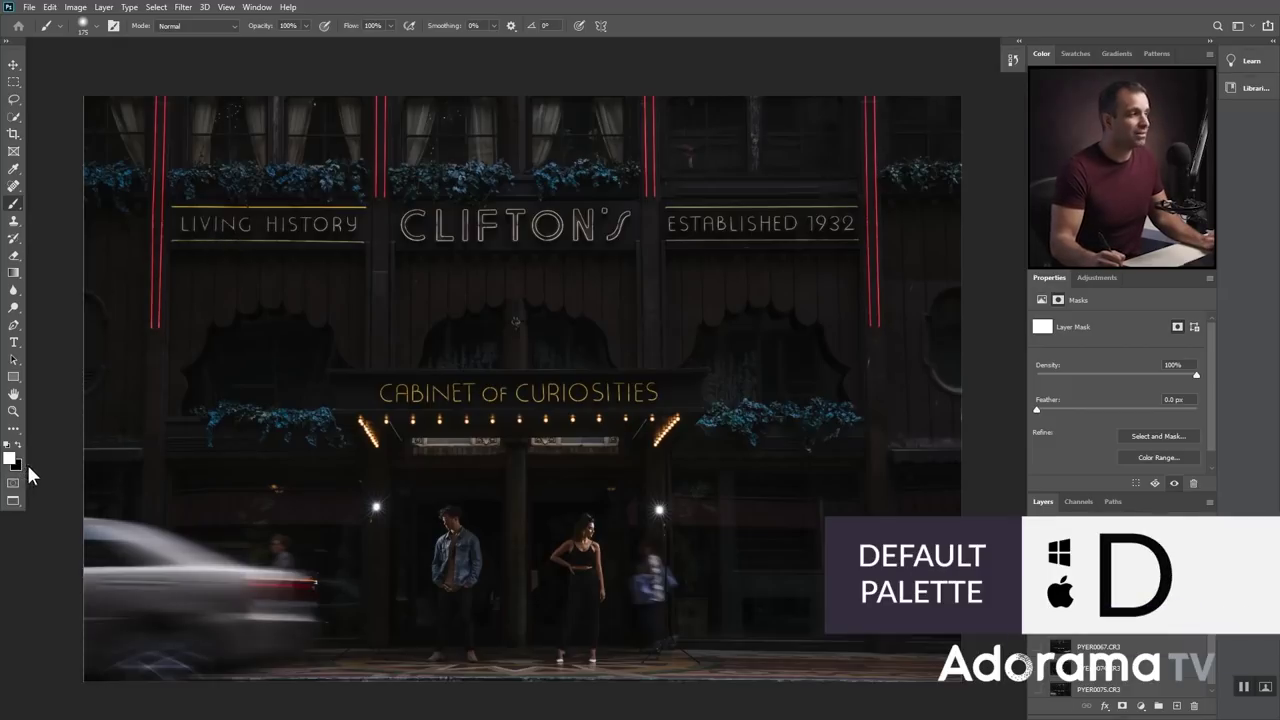
pyautogui.press('x')
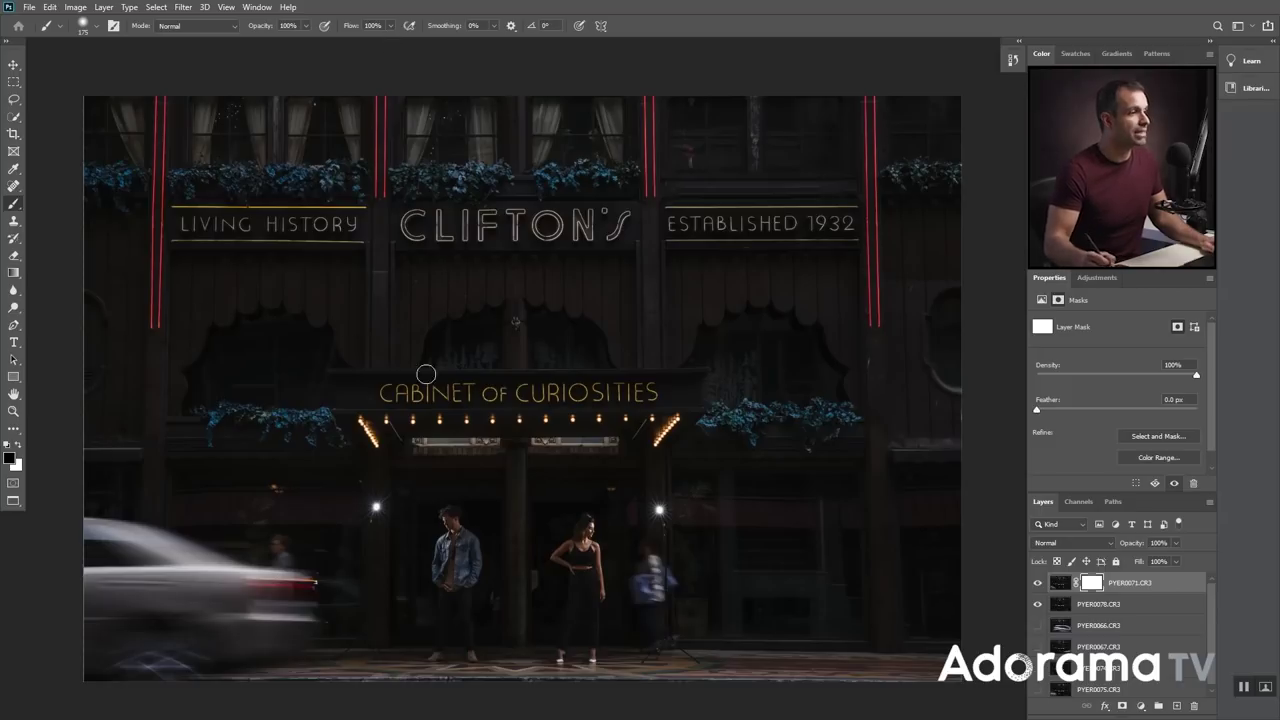
pyautogui.press(']')
pyautogui.press(']')
pyautogui.press(']')
pyautogui.press(']')
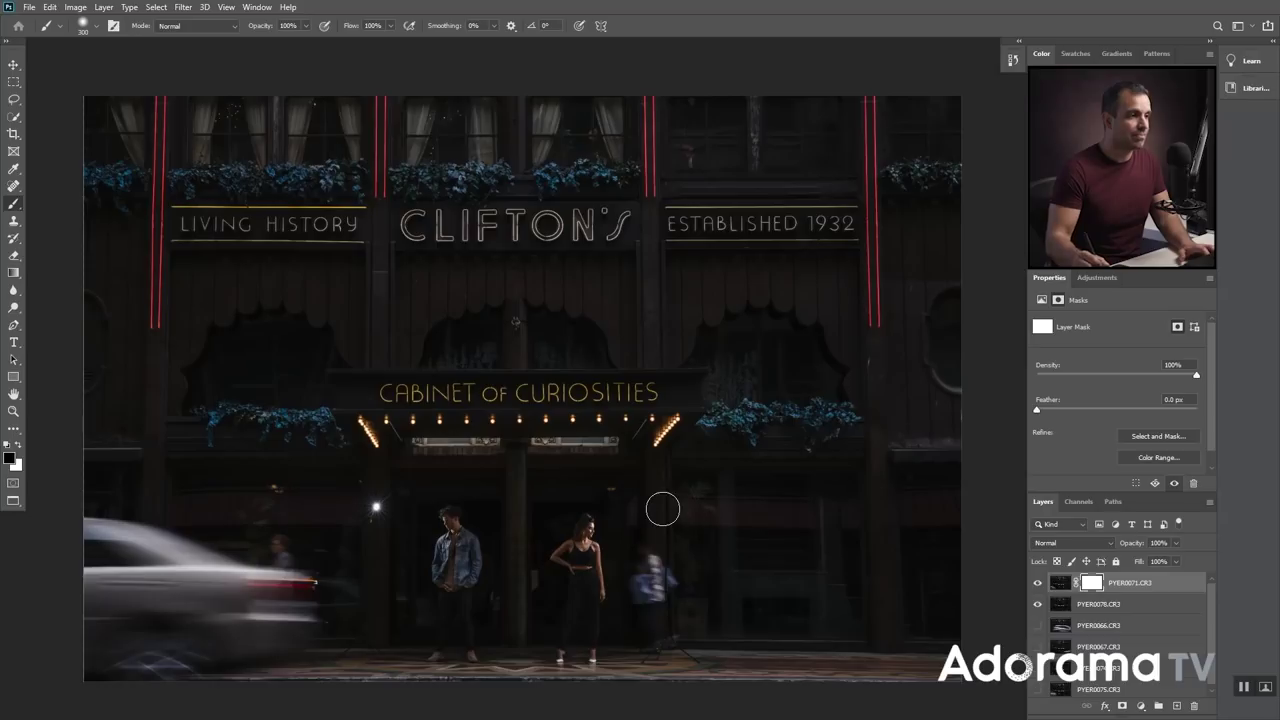
pyautogui.moveTo(651, 537); pyautogui.dragTo(647, 568)
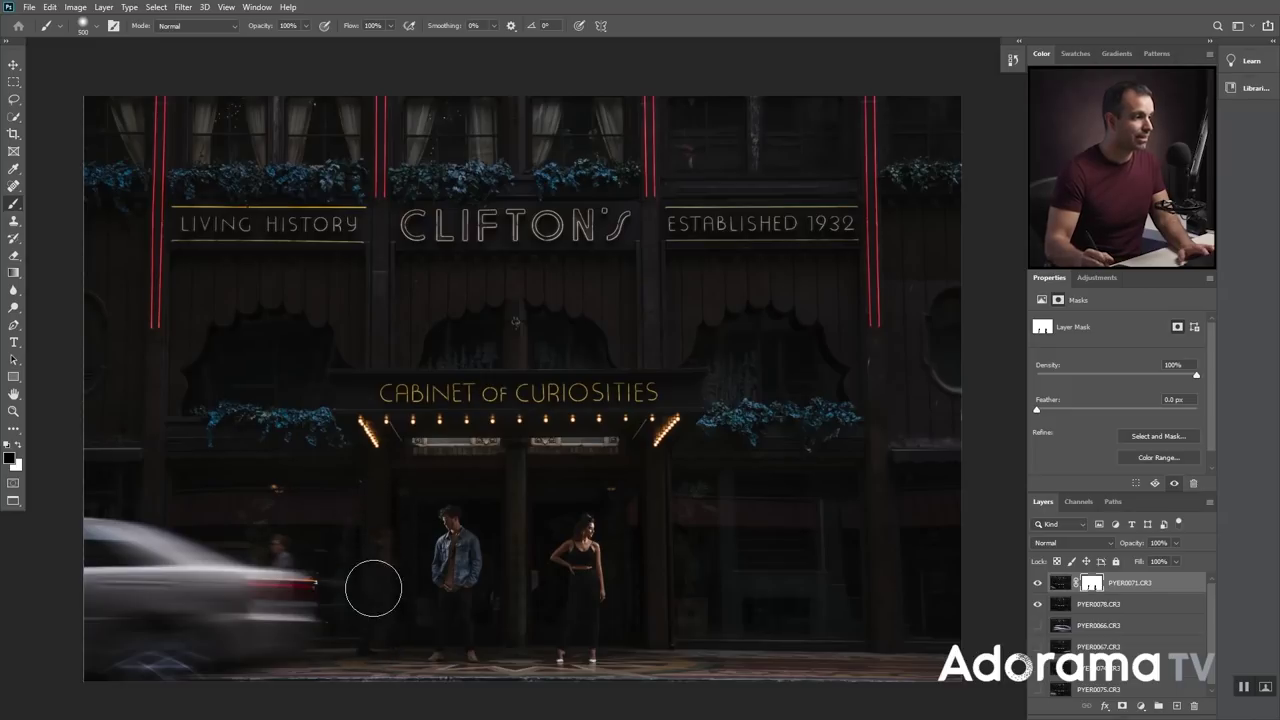
# Paint black with a 700 px brush on the PYER0071.CR3 mask to remove the blurred silver car and the pedestrian behind it.
pyautogui.press(']')
pyautogui.press(']')
pyautogui.moveTo(100, 543)
pyautogui.mouseDown()
pyautogui.moveTo(168, 551)
pyautogui.moveTo(169, 528)
pyautogui.moveTo(218, 546)
pyautogui.moveTo(218, 589)
pyautogui.mouseUp()
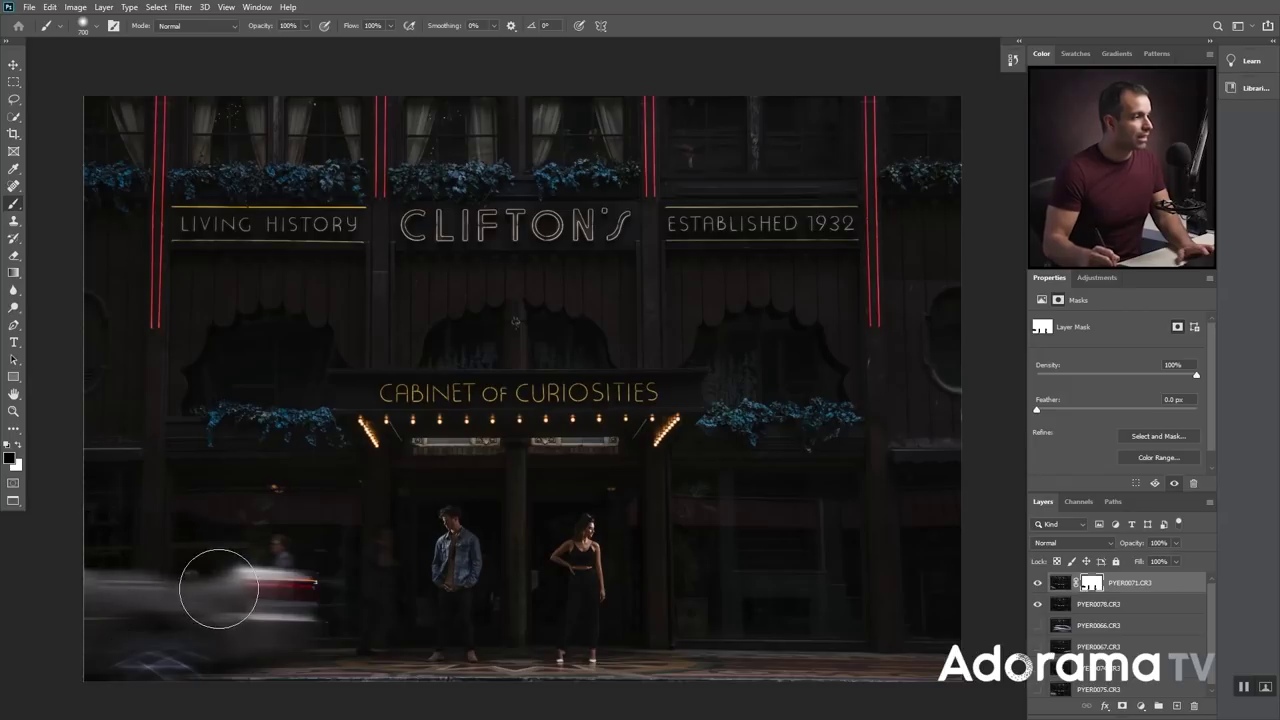
pyautogui.moveTo(135, 589)
pyautogui.mouseDown()
pyautogui.moveTo(289, 571)
pyautogui.moveTo(271, 606)
pyautogui.moveTo(303, 626)
pyautogui.moveTo(114, 651)
pyautogui.moveTo(89, 551)
pyautogui.moveTo(189, 606)
pyautogui.moveTo(287, 561)
pyautogui.mouseUp()
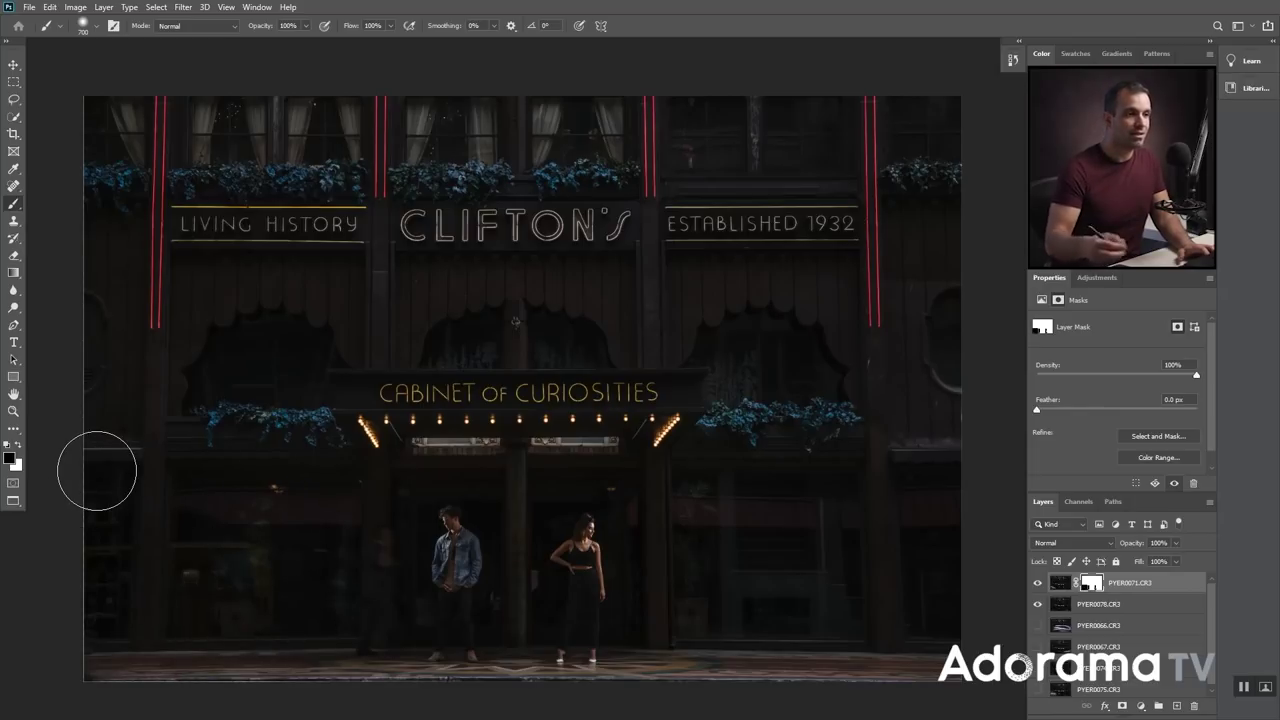
# Paint black with a larger brush over the storefront beside the woman to reveal the two walking pedestrians from PYER0078.CR3.
pyautogui.press(']')
pyautogui.press(']')
pyautogui.press(']')
pyautogui.moveTo(751, 523)
pyautogui.mouseDown()
pyautogui.moveTo(852, 532)
pyautogui.moveTo(747, 560)
pyautogui.moveTo(786, 564)
pyautogui.moveTo(771, 626)
pyautogui.moveTo(839, 643)
pyautogui.moveTo(909, 636)
pyautogui.moveTo(952, 546)
pyautogui.moveTo(844, 503)
pyautogui.moveTo(761, 546)
pyautogui.moveTo(743, 584)
pyautogui.moveTo(714, 554)
pyautogui.moveTo(724, 645)
pyautogui.mouseUp()
pyautogui.press('[')
pyautogui.press('[')
pyautogui.press('[')
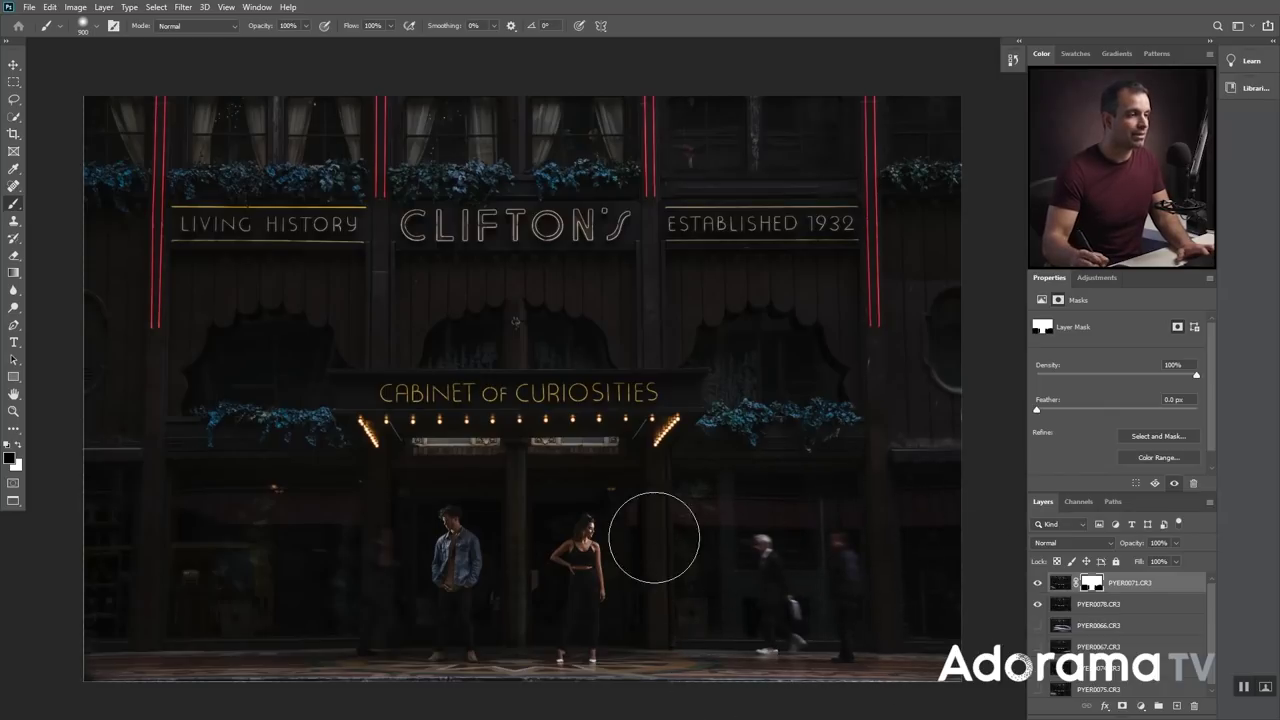
pyautogui.press(']')
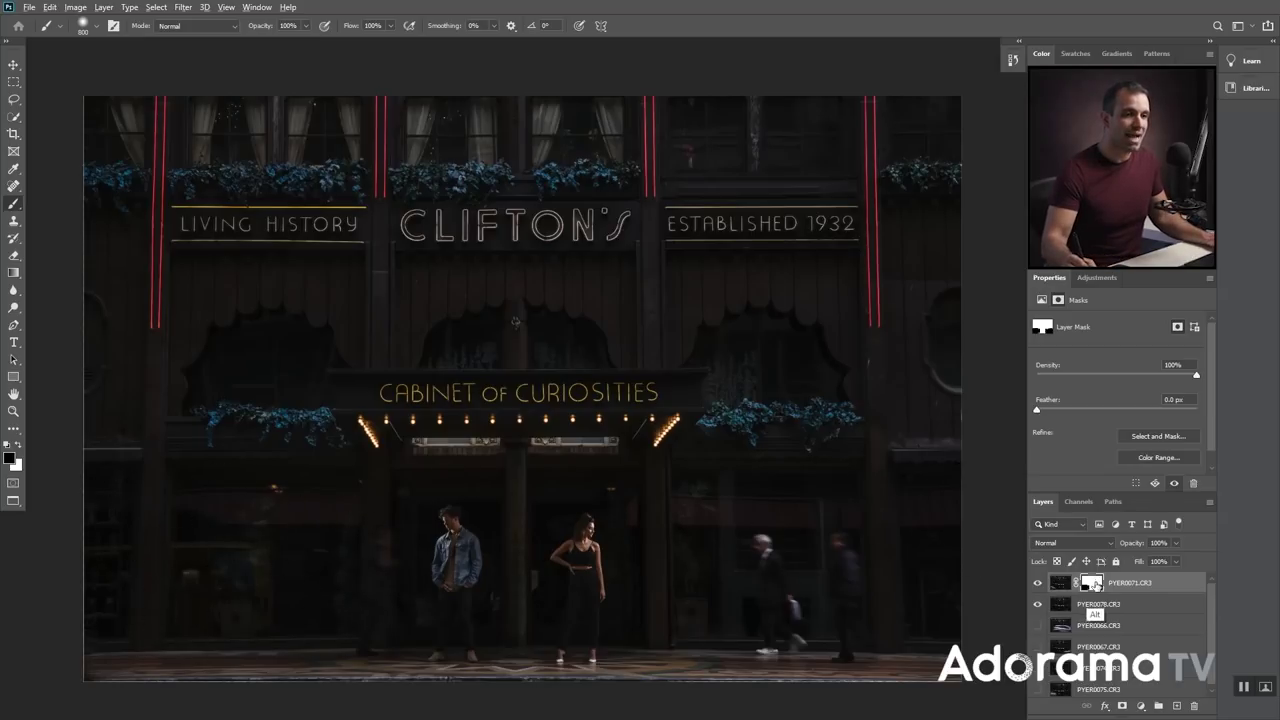
# Inspect the PYER0071.CR3 mask on its own and toggle the layer's visibility to check the blend with PYER0078.CR3.
pyautogui.keyDown('alt'); pyautogui.click(1091, 584); pyautogui.keyUp('alt')
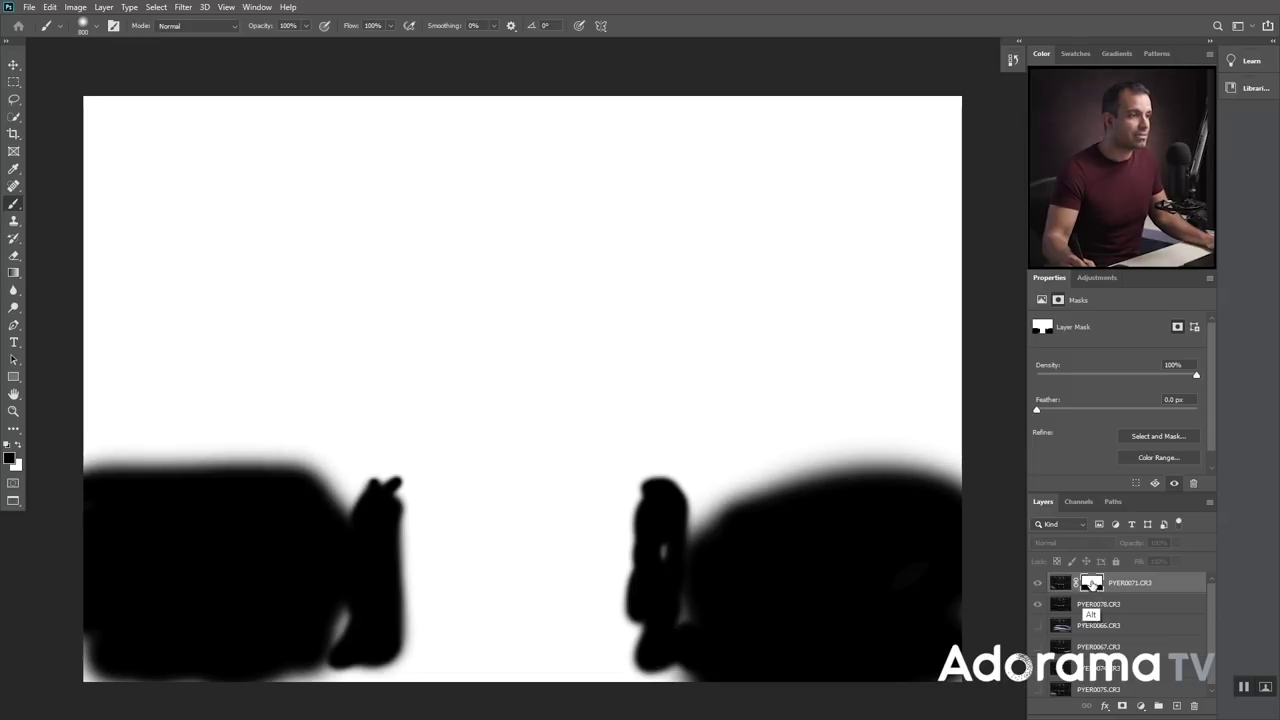
pyautogui.keyDown('alt'); pyautogui.click(1091, 584); pyautogui.keyUp('alt')
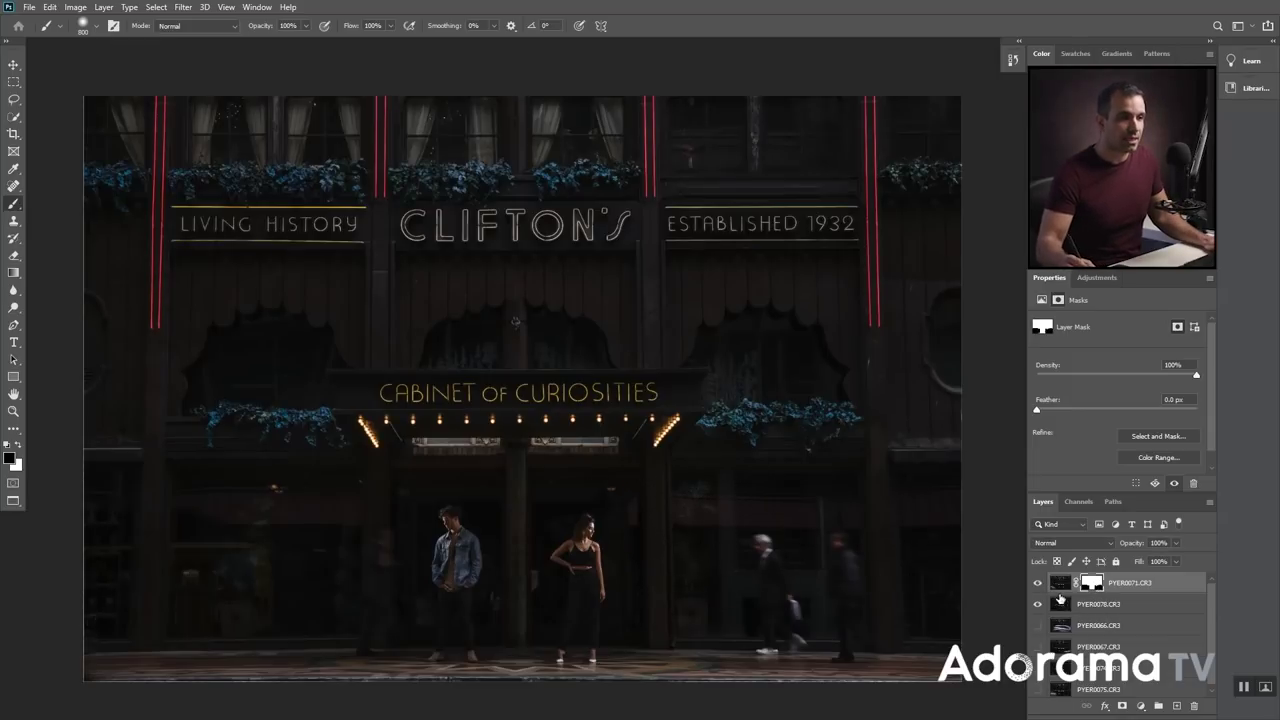
pyautogui.click(1038, 584)
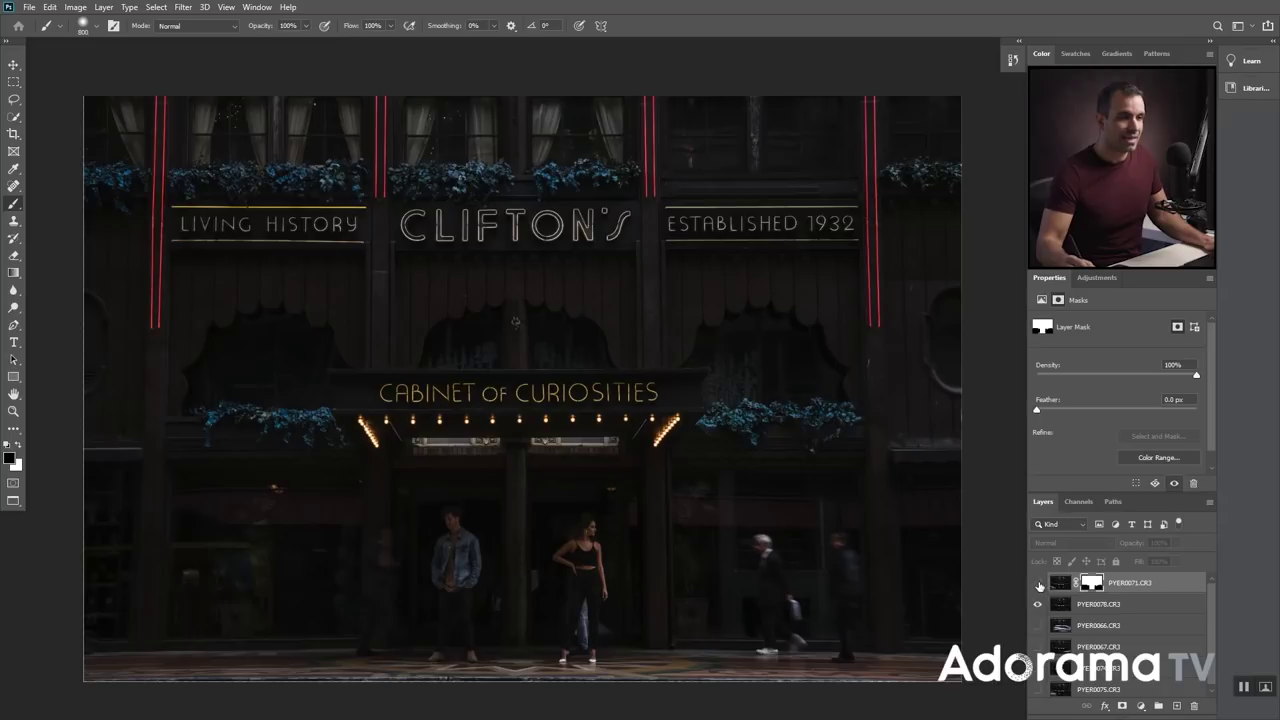
pyautogui.click(1038, 584)
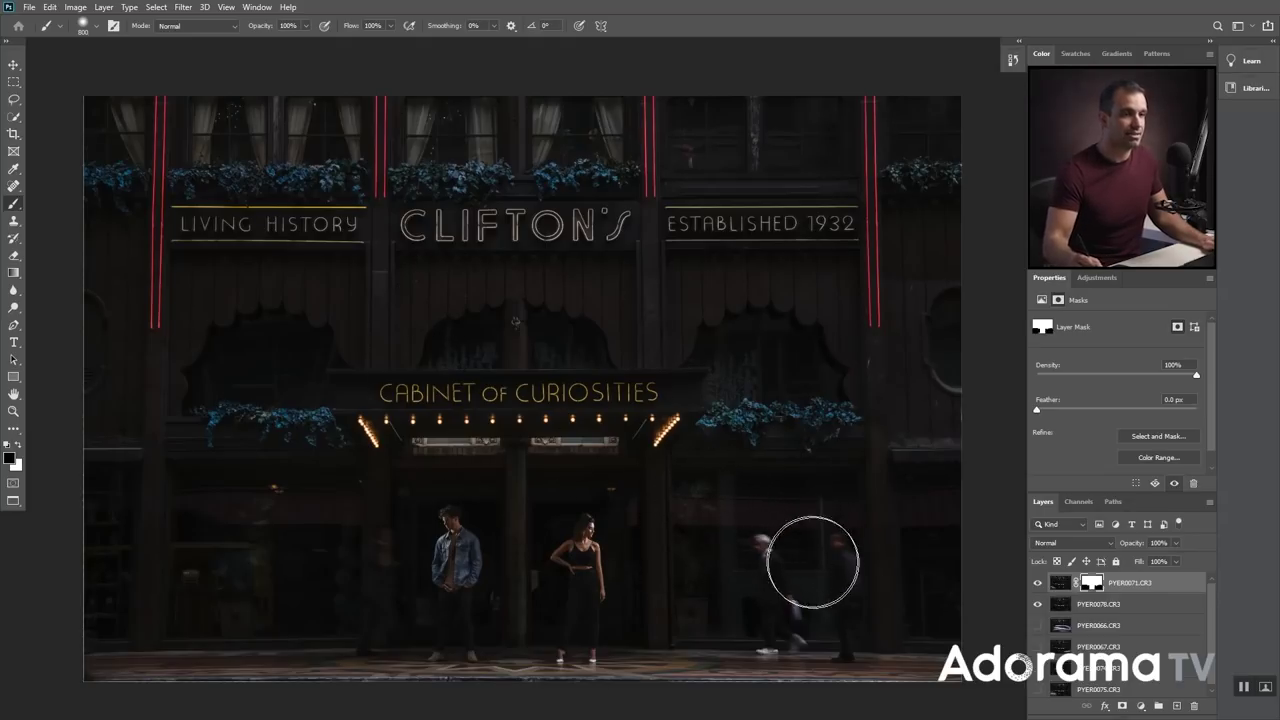
pyautogui.click(1038, 585)
pyautogui.click(1039, 584)
# Fill the leftover white gaps in the PYER0071.CR3 mask with black using a 300 px brush, and return to the image view.
pyautogui.press('[')
pyautogui.press('[')
pyautogui.press('[')
pyautogui.press('[')
pyautogui.press('[')
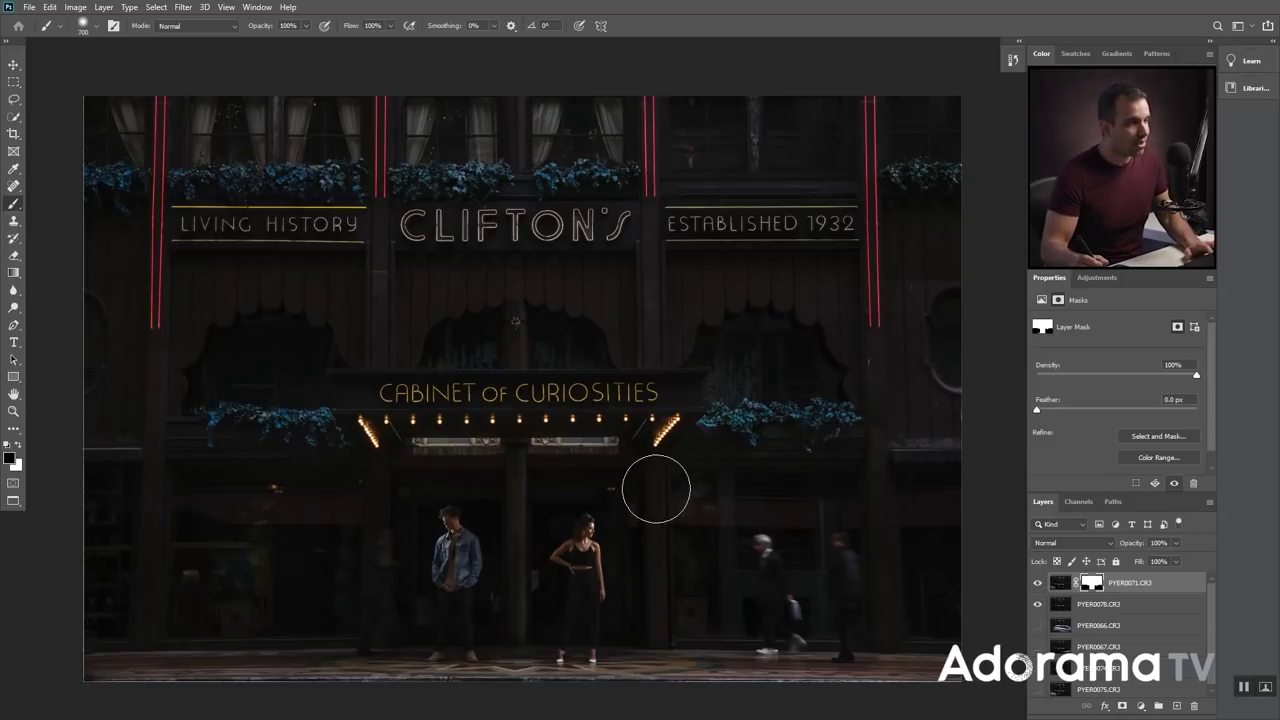
pyautogui.keyDown('alt'); pyautogui.click(1091, 582); pyautogui.keyUp('alt')
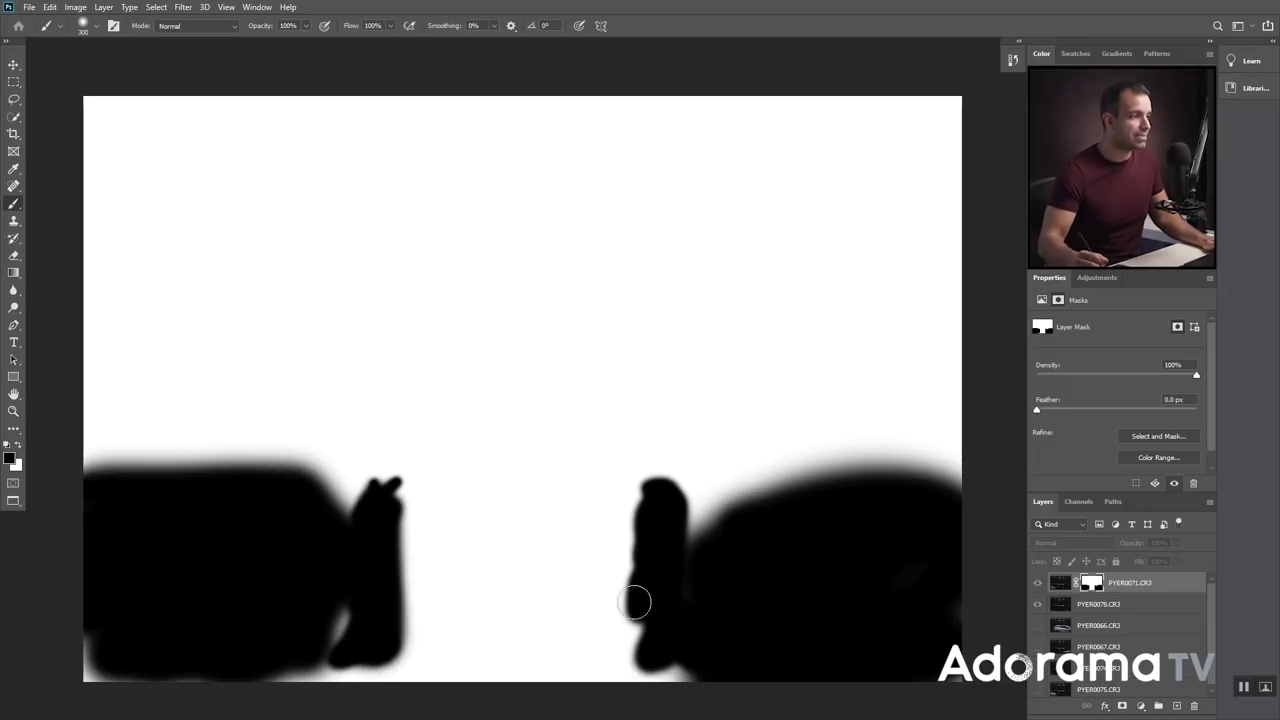
pyautogui.moveTo(355, 612); pyautogui.dragTo(341, 637)
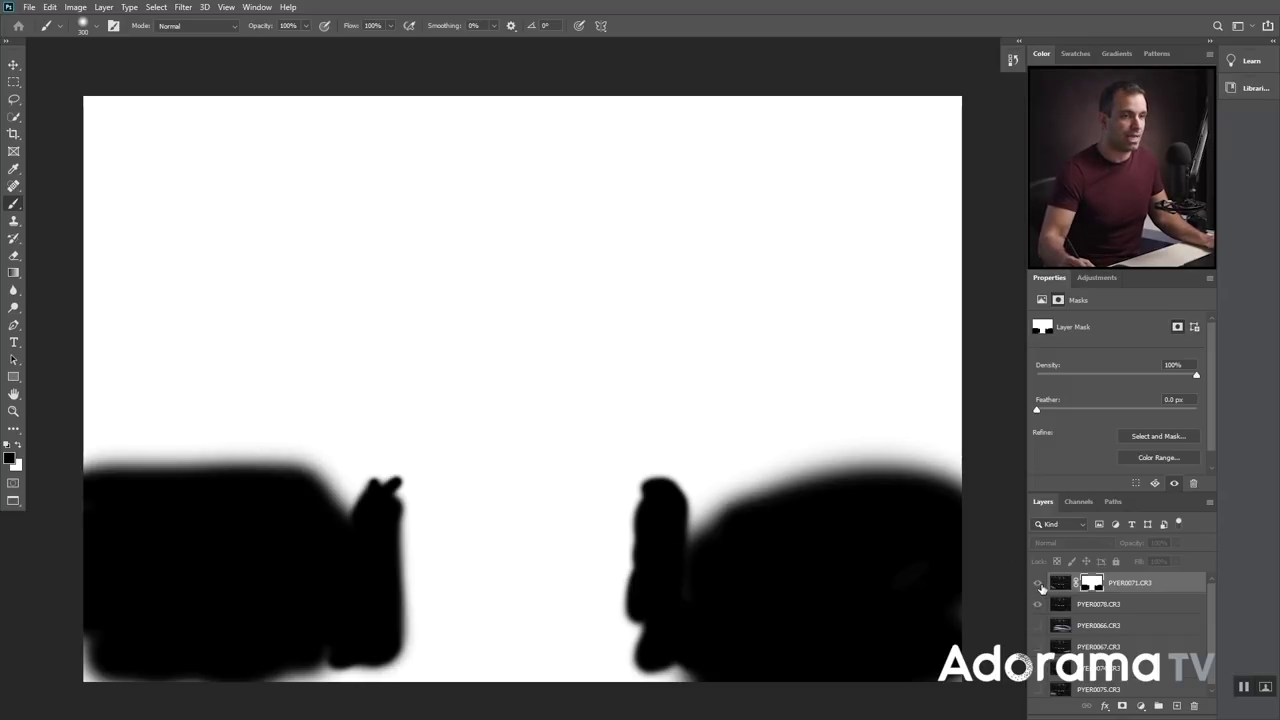
pyautogui.click(1058, 582)
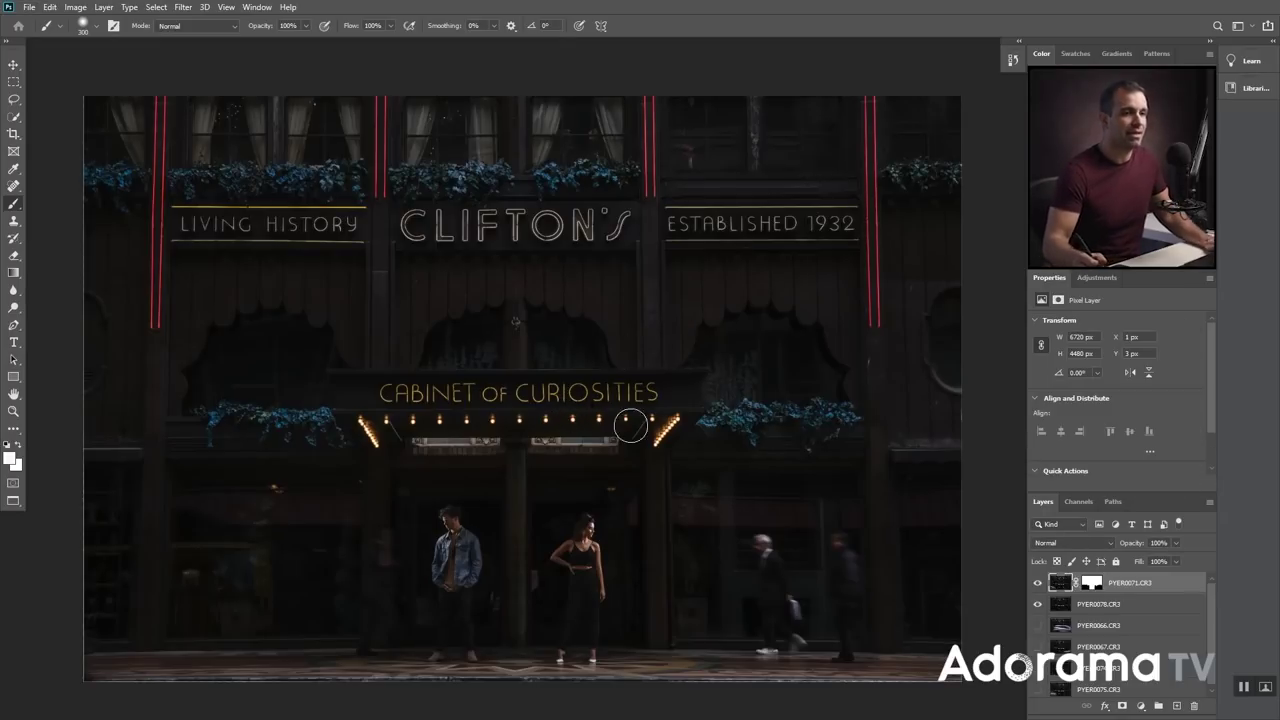
# Show the remaining photo layers one at a time to examine their cars and pedestrians, ending with PYER0075.CR3.
pyautogui.keyDown('alt'); pyautogui.click(1039, 626); pyautogui.keyUp('alt')
pyautogui.keyDown('alt'); pyautogui.click(1037, 627); pyautogui.keyUp('alt')
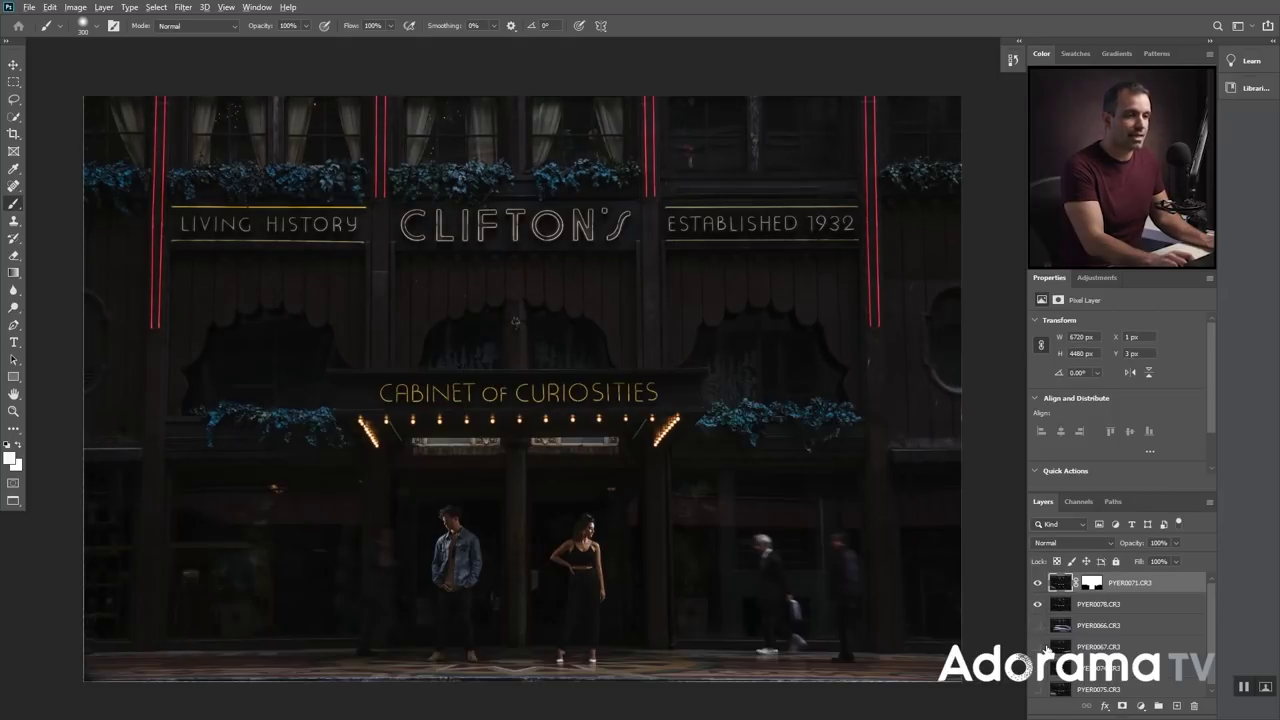
pyautogui.keyDown('alt'); pyautogui.click(1037, 648); pyautogui.keyUp('alt')
pyautogui.keyDown('alt'); pyautogui.click(1037, 648); pyautogui.keyUp('alt')
pyautogui.keyDown('alt'); pyautogui.click(1037, 648); pyautogui.keyUp('alt')
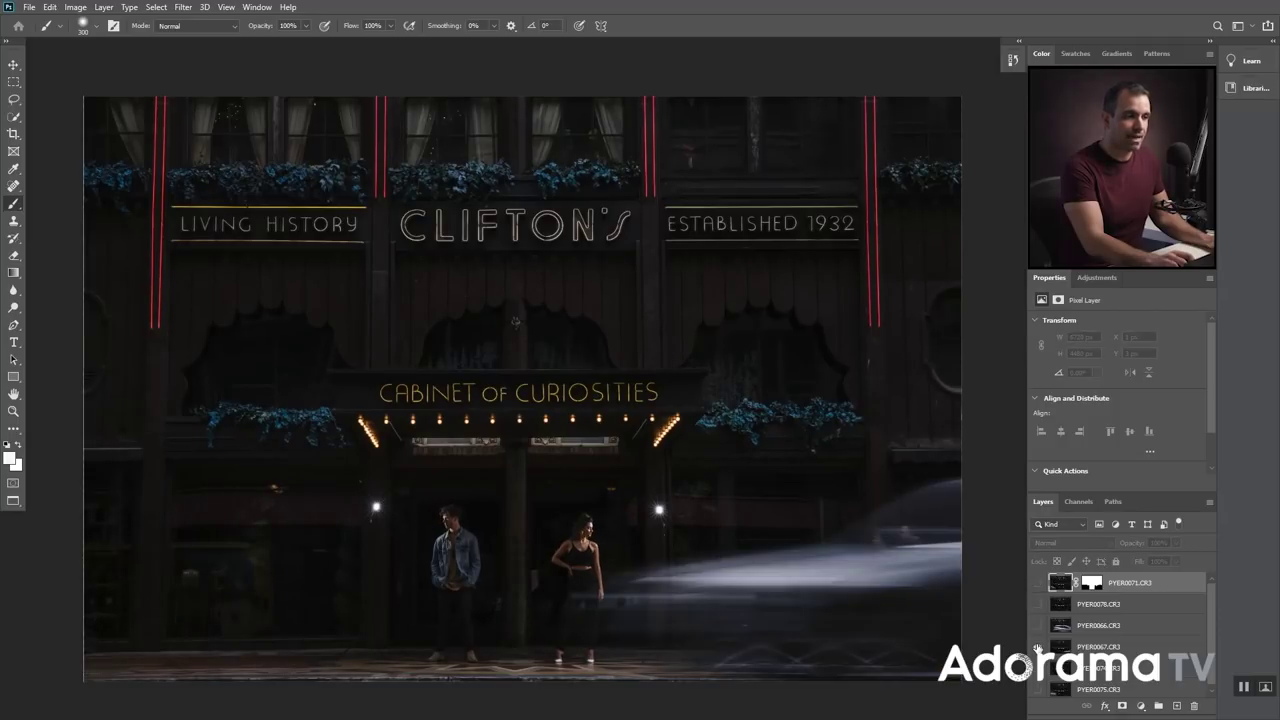
pyautogui.keyDown('alt'); pyautogui.click(1037, 648); pyautogui.keyUp('alt')
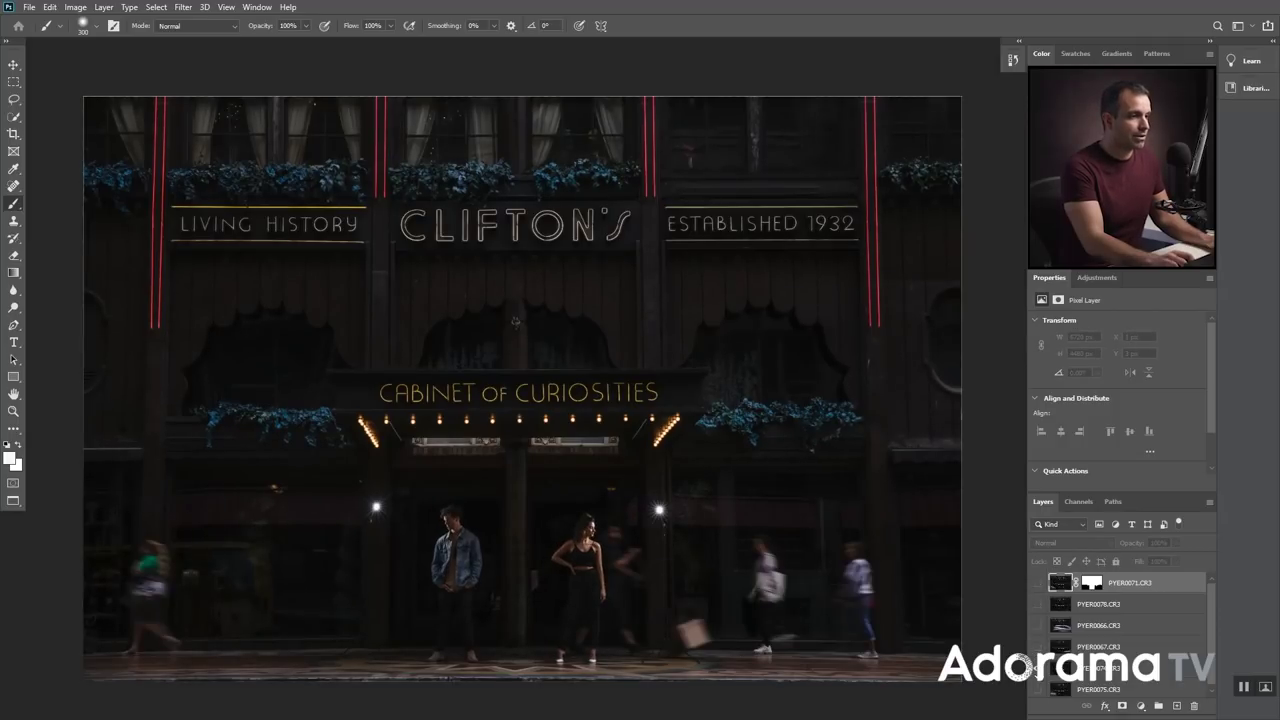
pyautogui.keyDown('alt'); pyautogui.click(1037, 690); pyautogui.keyUp('alt')
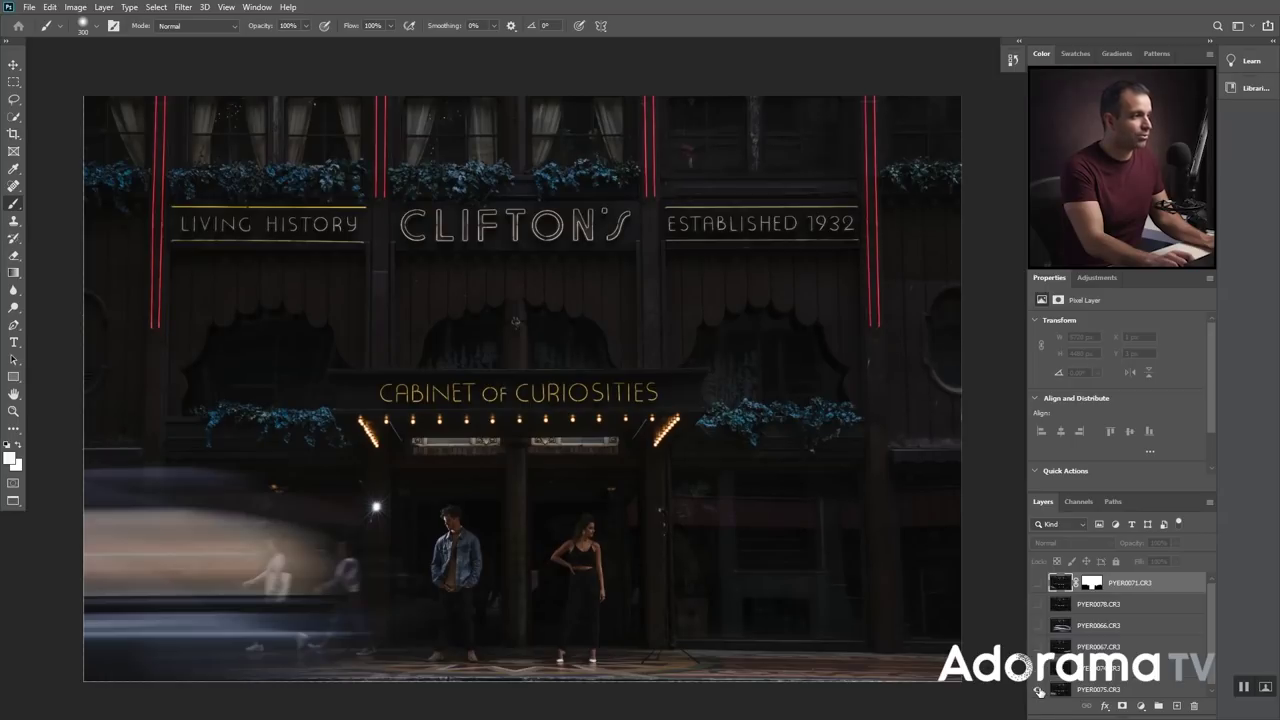
# Move the PYER0075.CR3 layer to the top of the stack and add a black layer mask to it.
pyautogui.click(1062, 686)
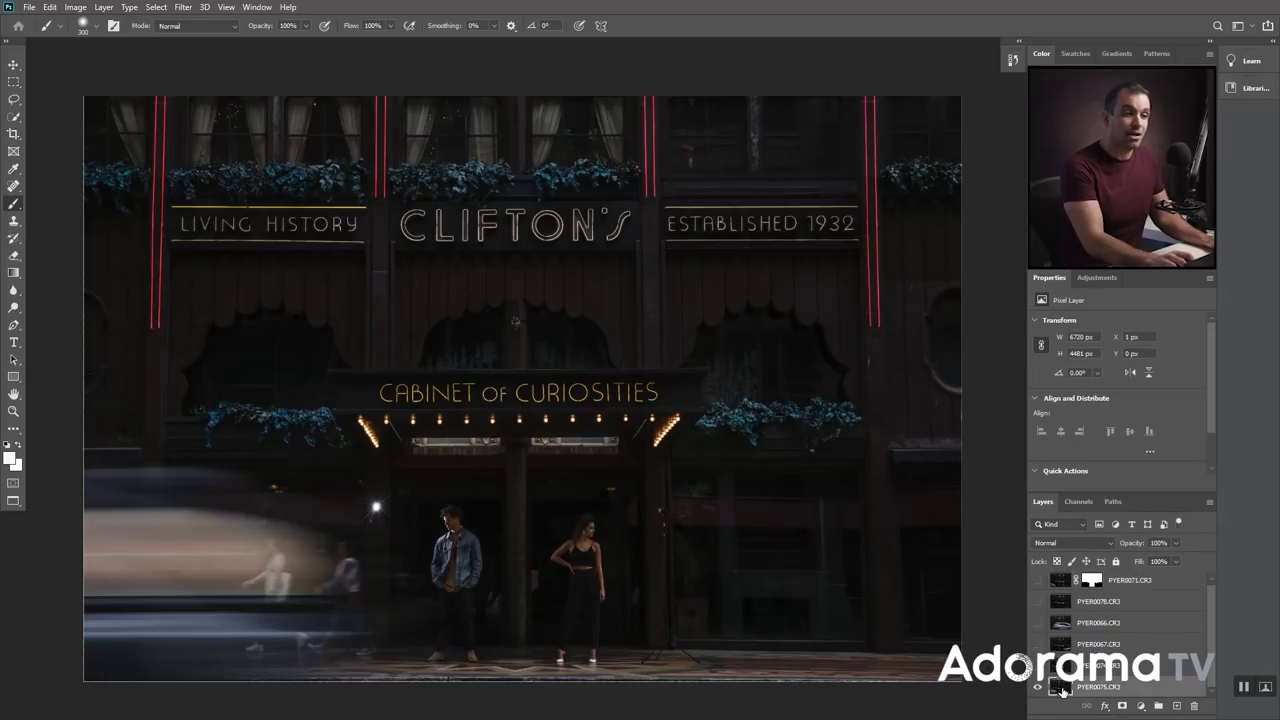
pyautogui.moveTo(1057, 680); pyautogui.dragTo(1080, 568)
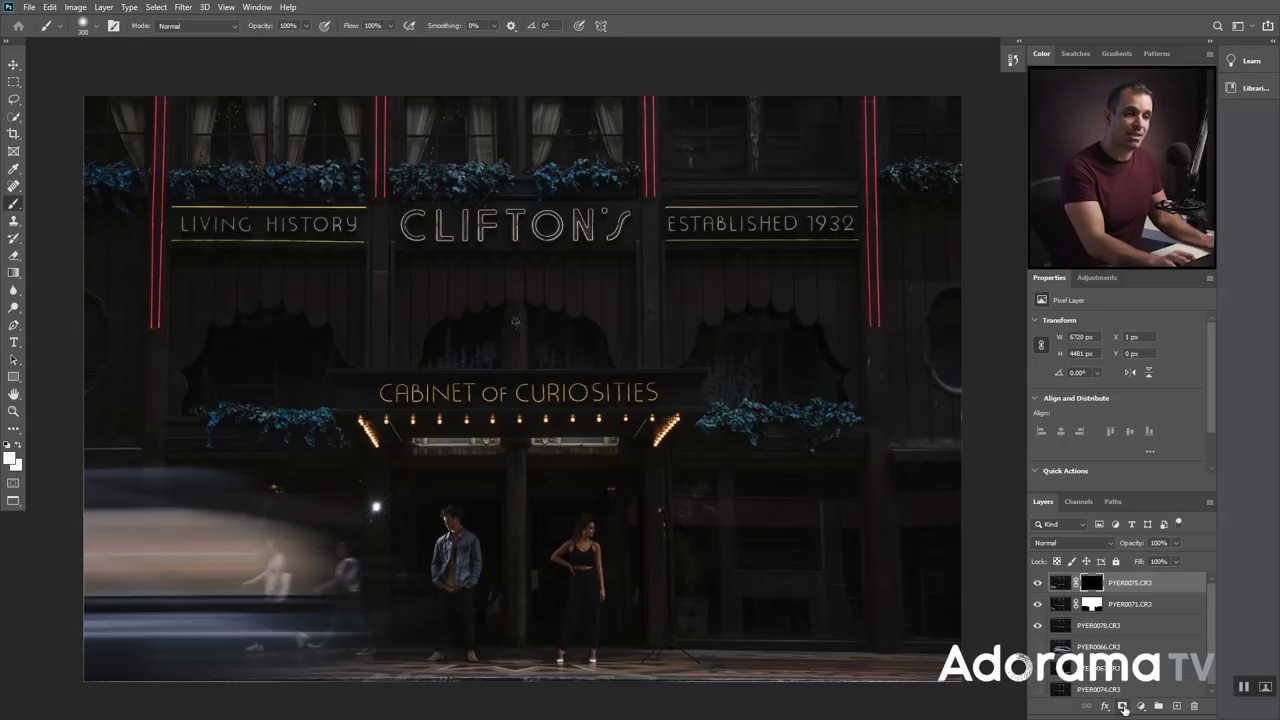
pyautogui.click(1123, 707)
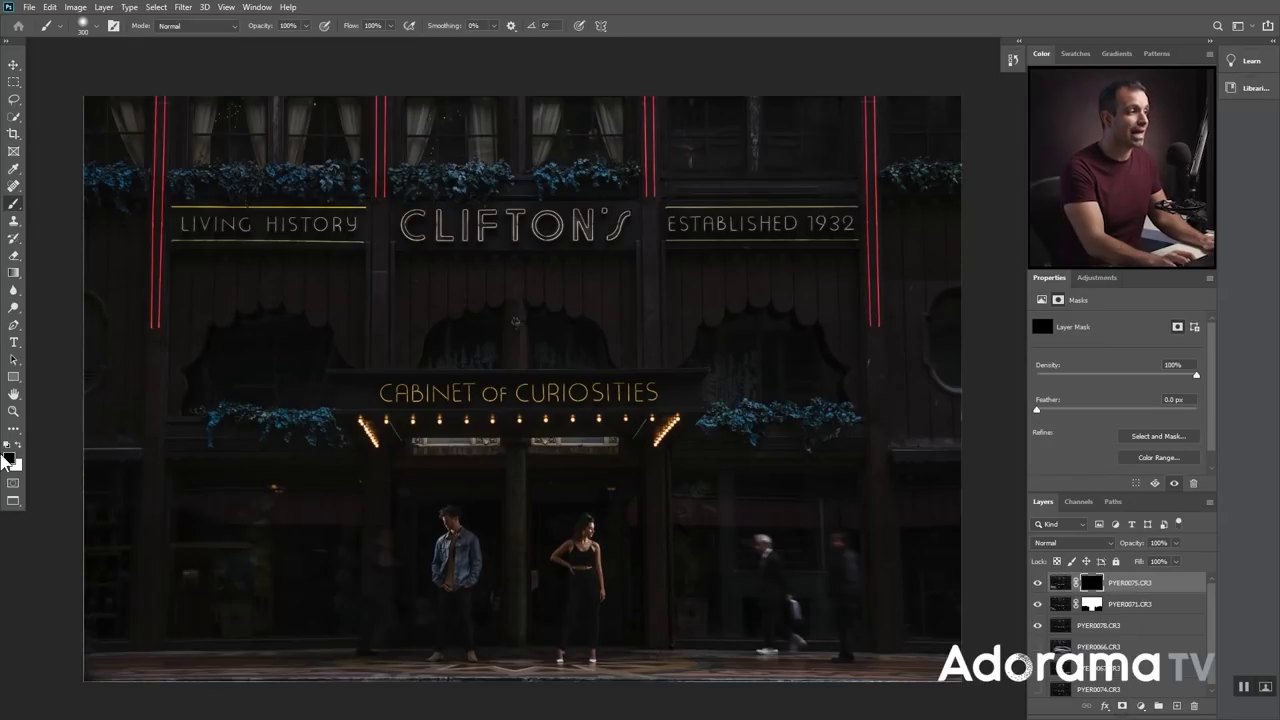
# Paint white on the PYER0075.CR3 mask with a 1000 px brush at 33% flow to reveal the body of the blurred car.
pyautogui.press(']')
pyautogui.press(']')
pyautogui.press(']')
pyautogui.press(']')
pyautogui.press(']')
pyautogui.press(']')
pyautogui.press(']')
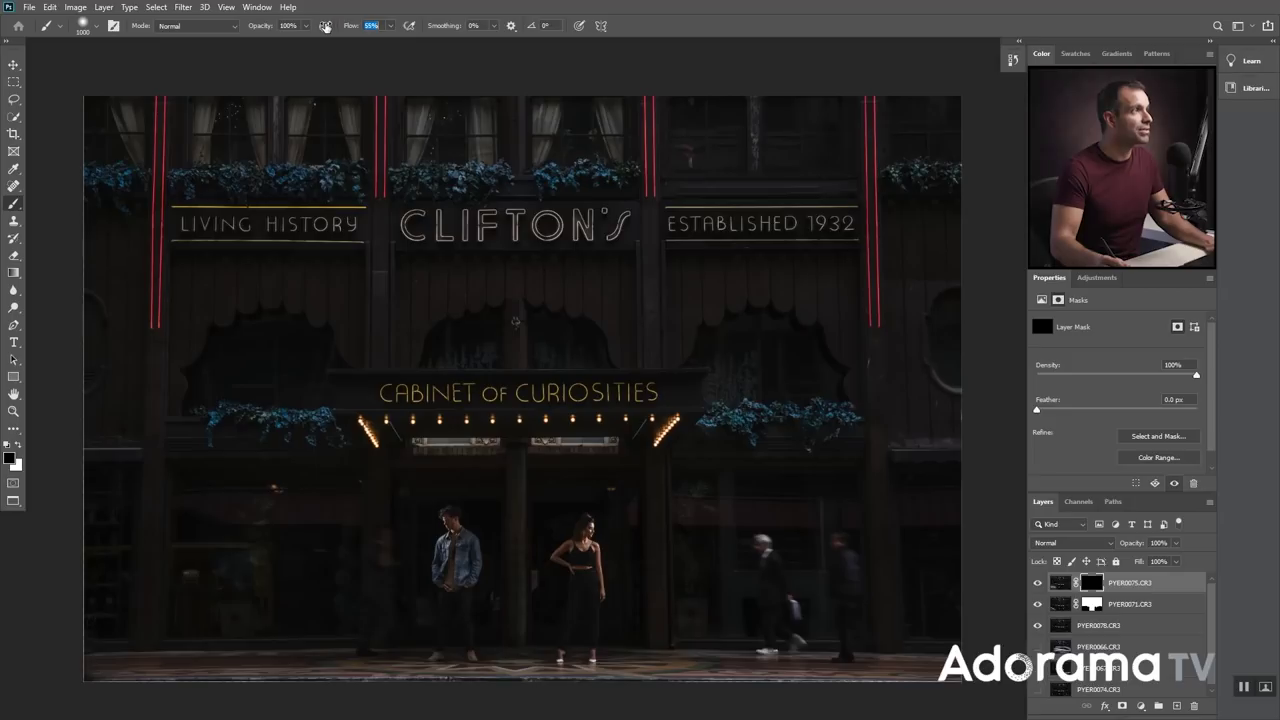
pyautogui.moveTo(318, 25); pyautogui.dragTo(312, 25)
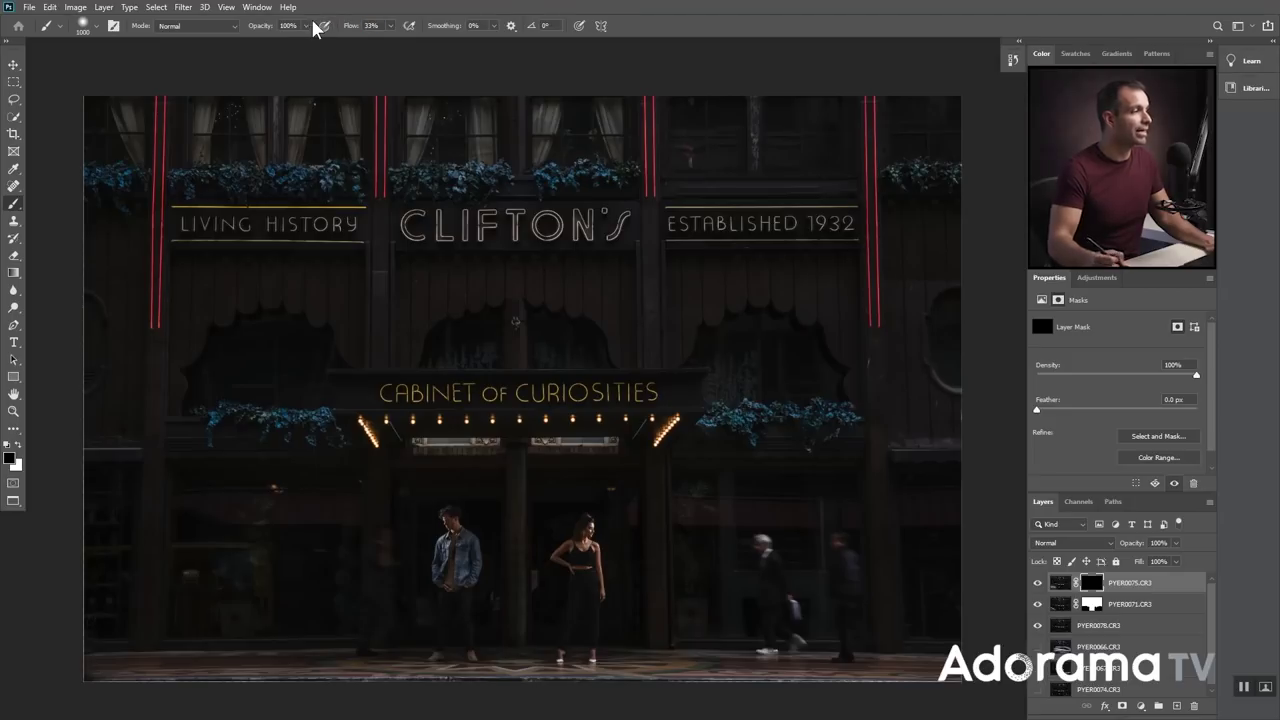
pyautogui.press('x')
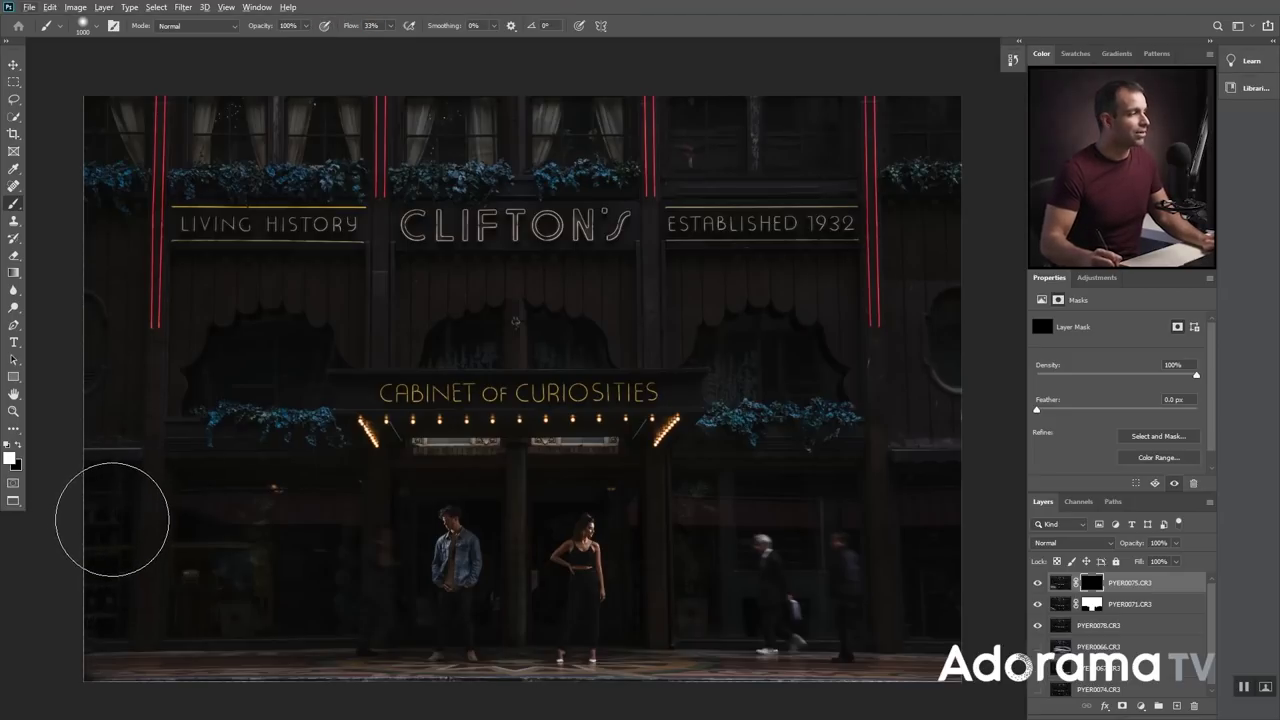
pyautogui.moveTo(103, 529)
pyautogui.mouseDown()
pyautogui.moveTo(149, 514)
pyautogui.moveTo(214, 523)
pyautogui.moveTo(123, 571)
pyautogui.moveTo(157, 609)
pyautogui.moveTo(114, 623)
pyautogui.mouseUp()
# Paint white with a 600 px brush on the PYER0075.CR3 mask to reveal the car's end and the pedestrian seen through it.
pyautogui.press('[')
pyautogui.press('[')
pyautogui.press('[')
pyautogui.press('[')
pyautogui.moveTo(255, 557)
pyautogui.mouseDown()
pyautogui.moveTo(243, 563)
pyautogui.moveTo(243, 583)
pyautogui.moveTo(282, 598)
pyautogui.moveTo(258, 627)
pyautogui.moveTo(280, 633)
pyautogui.moveTo(275, 616)
pyautogui.moveTo(320, 583)
pyautogui.moveTo(231, 566)
pyautogui.moveTo(326, 552)
pyautogui.moveTo(205, 562)
pyautogui.moveTo(273, 595)
pyautogui.moveTo(192, 630)
pyautogui.moveTo(366, 645)
pyautogui.moveTo(107, 604)
pyautogui.moveTo(349, 601)
pyautogui.moveTo(211, 544)
pyautogui.moveTo(308, 538)
pyautogui.mouseUp()
pyautogui.press(']')
pyautogui.press(']')
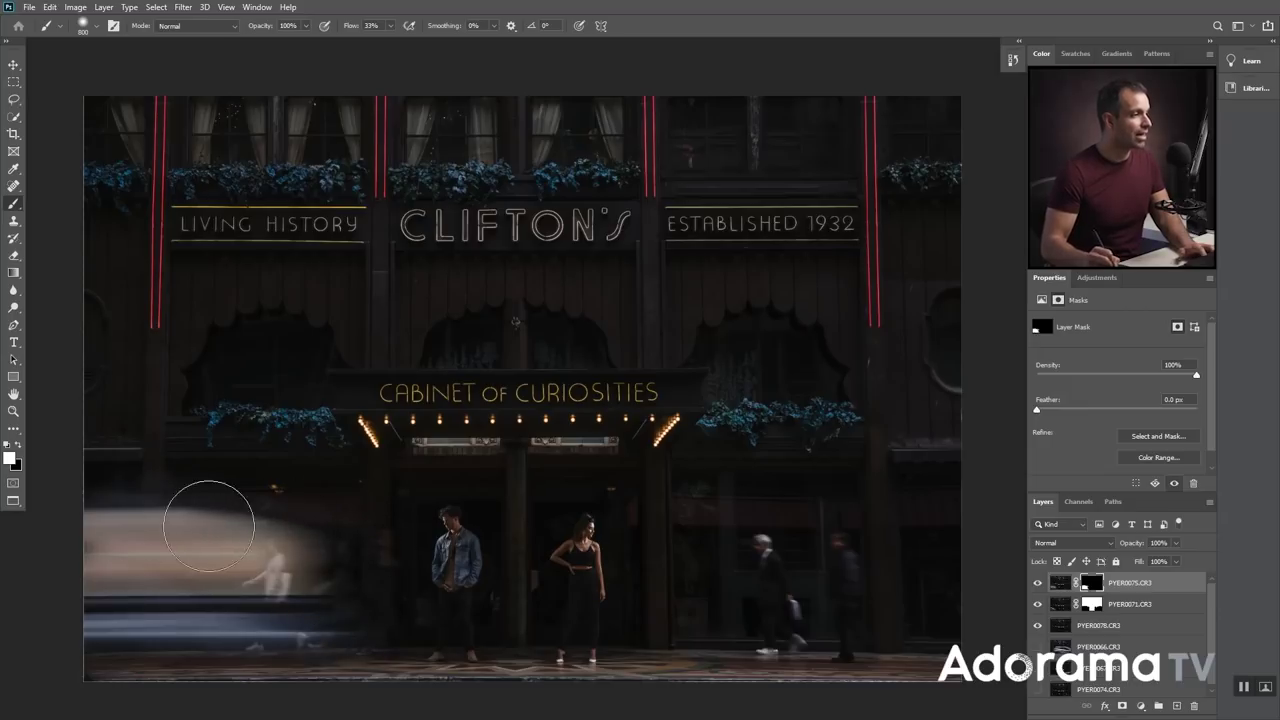
# Extend the white painting on the PYER0075.CR3 mask with a 600 px brush along the car's roof and lower edge.
pyautogui.press('[')
pyautogui.press('[')
pyautogui.press('x')
pyautogui.press('x')
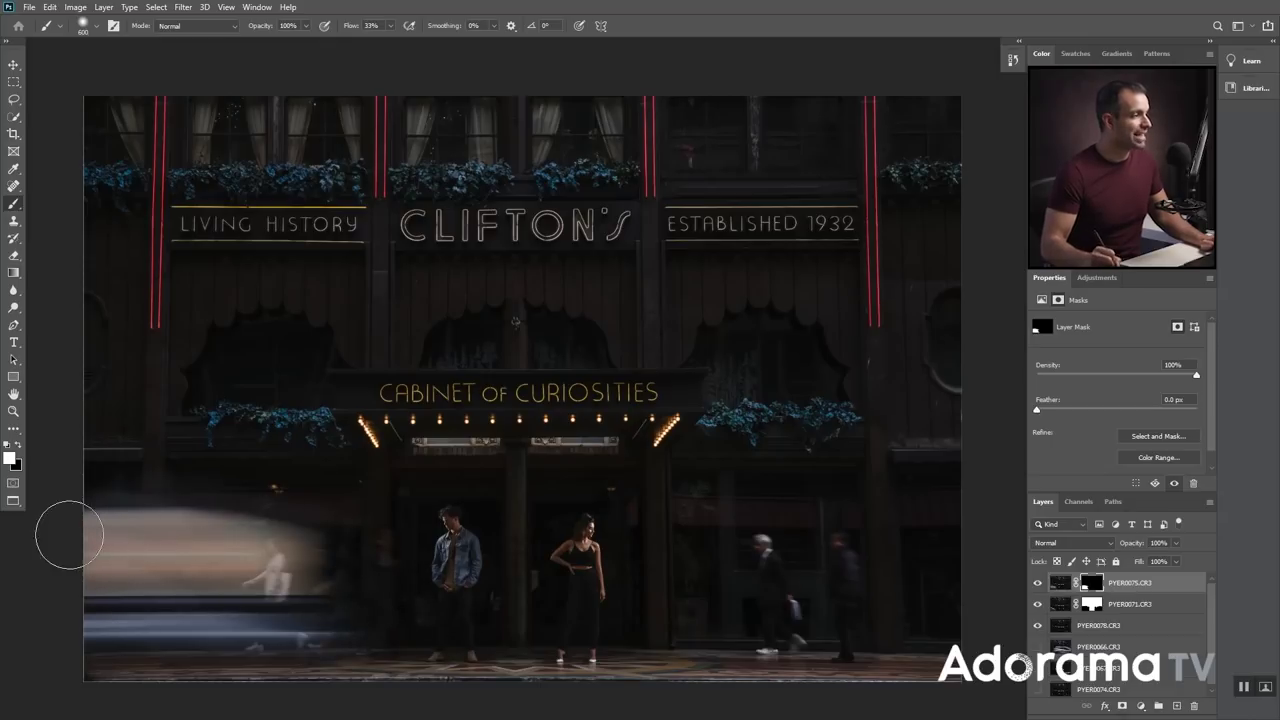
pyautogui.moveTo(284, 510)
pyautogui.mouseDown()
pyautogui.moveTo(294, 494)
pyautogui.moveTo(57, 477)
pyautogui.moveTo(134, 484)
pyautogui.mouseUp()
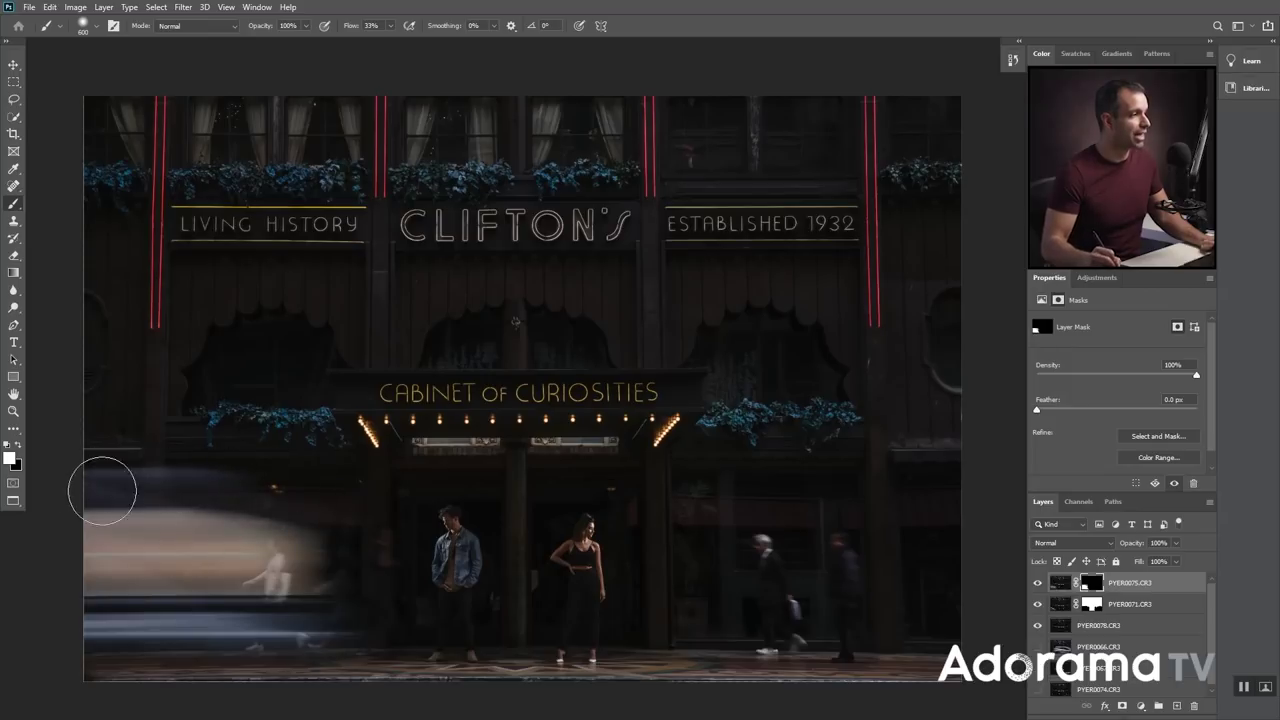
pyautogui.moveTo(97, 646); pyautogui.dragTo(374, 670)
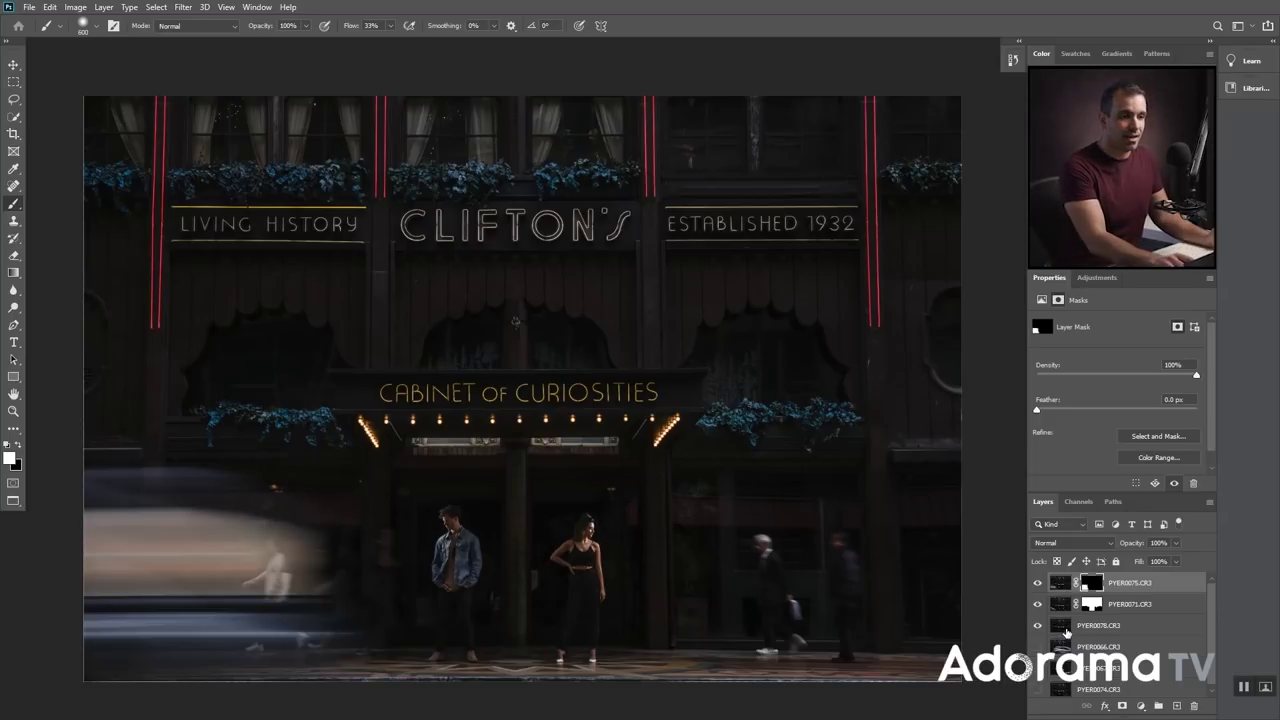
# Move the PYER0067.CR3 layer to the top of the stack and add a black layer mask to it with the layer visible.
pyautogui.scroll(-1, 1066, 632)
pyautogui.click(1037, 665)
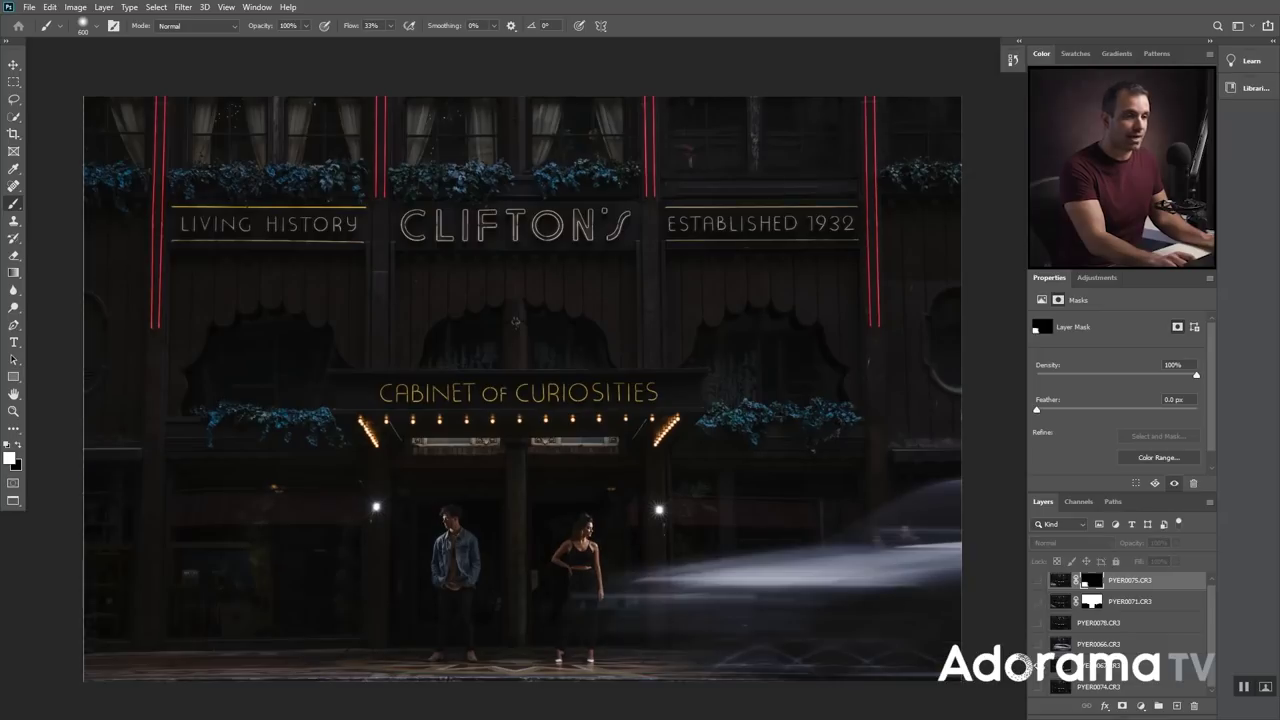
pyautogui.click(1037, 665)
pyautogui.click(1064, 670)
pyautogui.moveTo(1064, 670); pyautogui.dragTo(1060, 570)
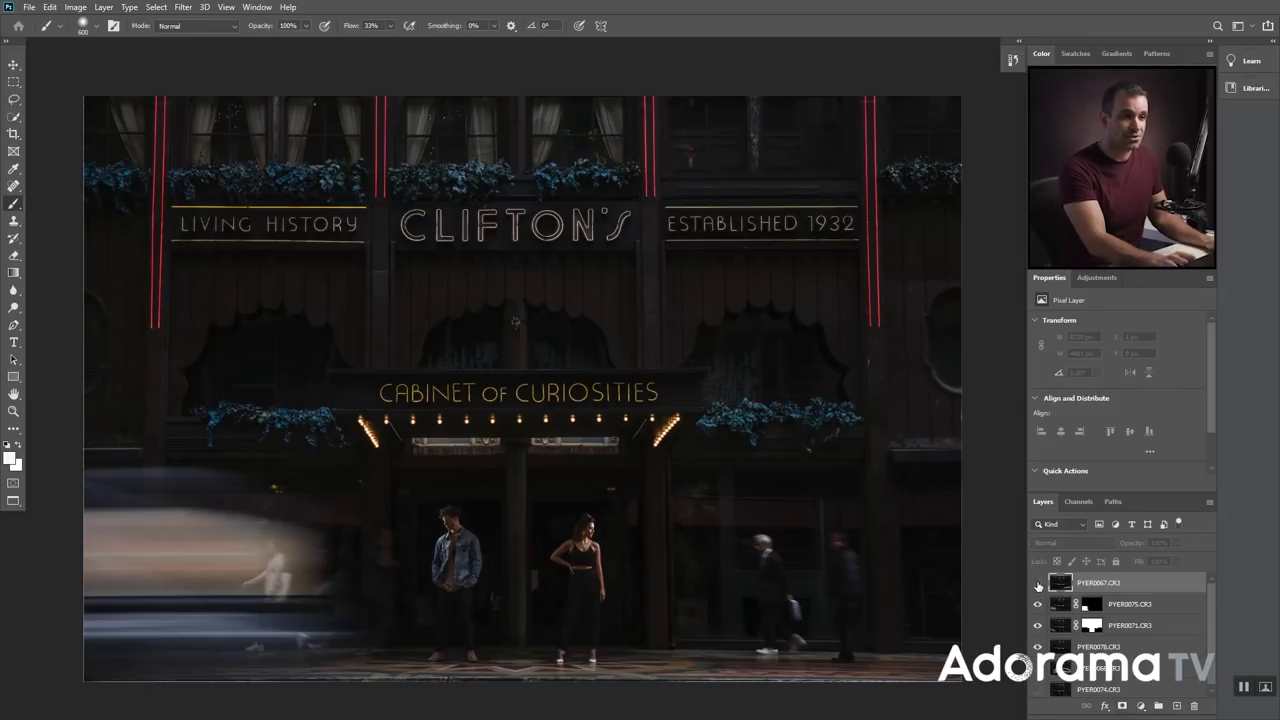
pyautogui.click(1038, 584)
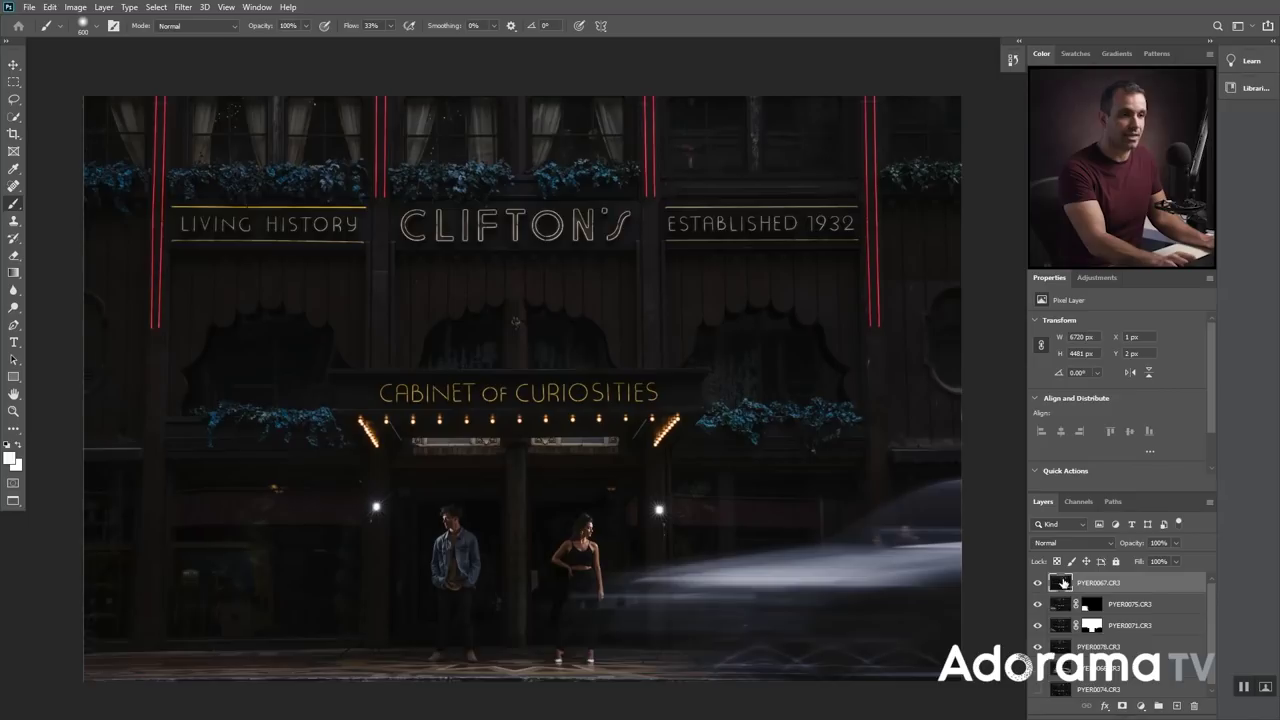
pyautogui.keyDown('alt'); pyautogui.click(1122, 707); pyautogui.keyUp('alt')
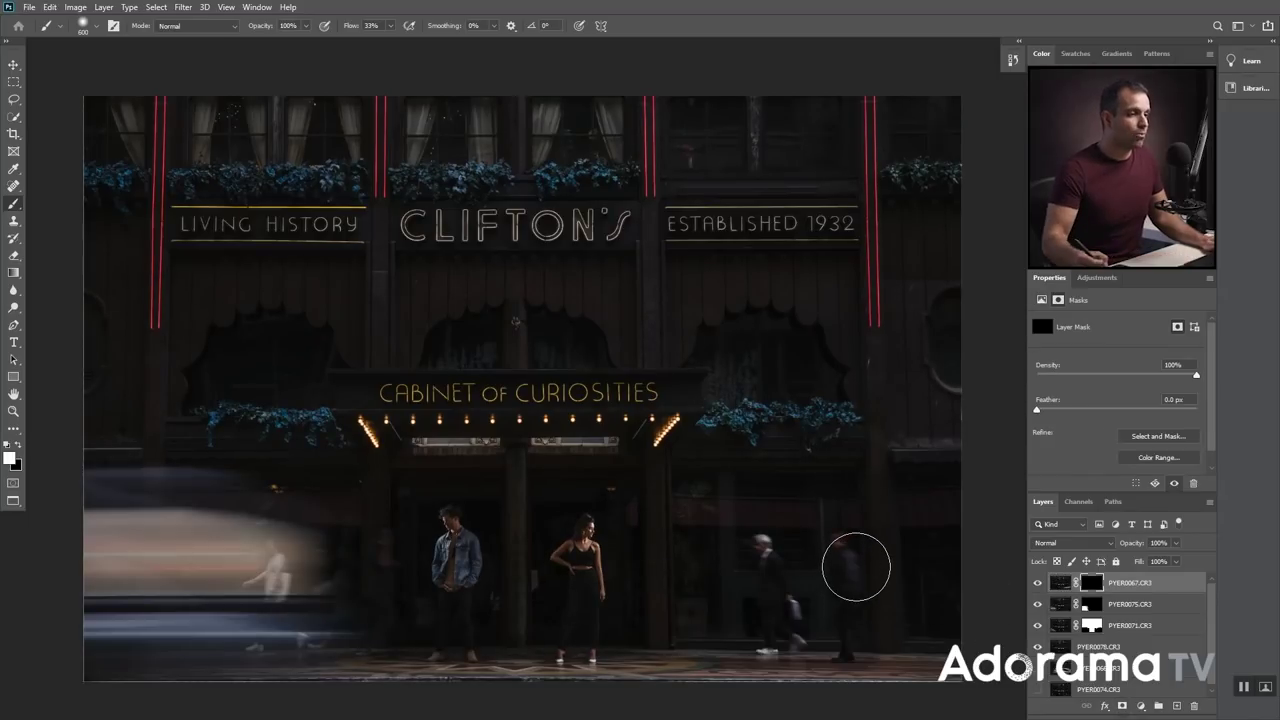
# Paint white on the PYER0067.CR3 mask with a 1000 px brush to reveal the blurred car over the pedestrians beside the woman.
pyautogui.press(']')
pyautogui.press(']')
pyautogui.press(']')
pyautogui.press(']')
pyautogui.moveTo(757, 543); pyautogui.dragTo(998, 550)
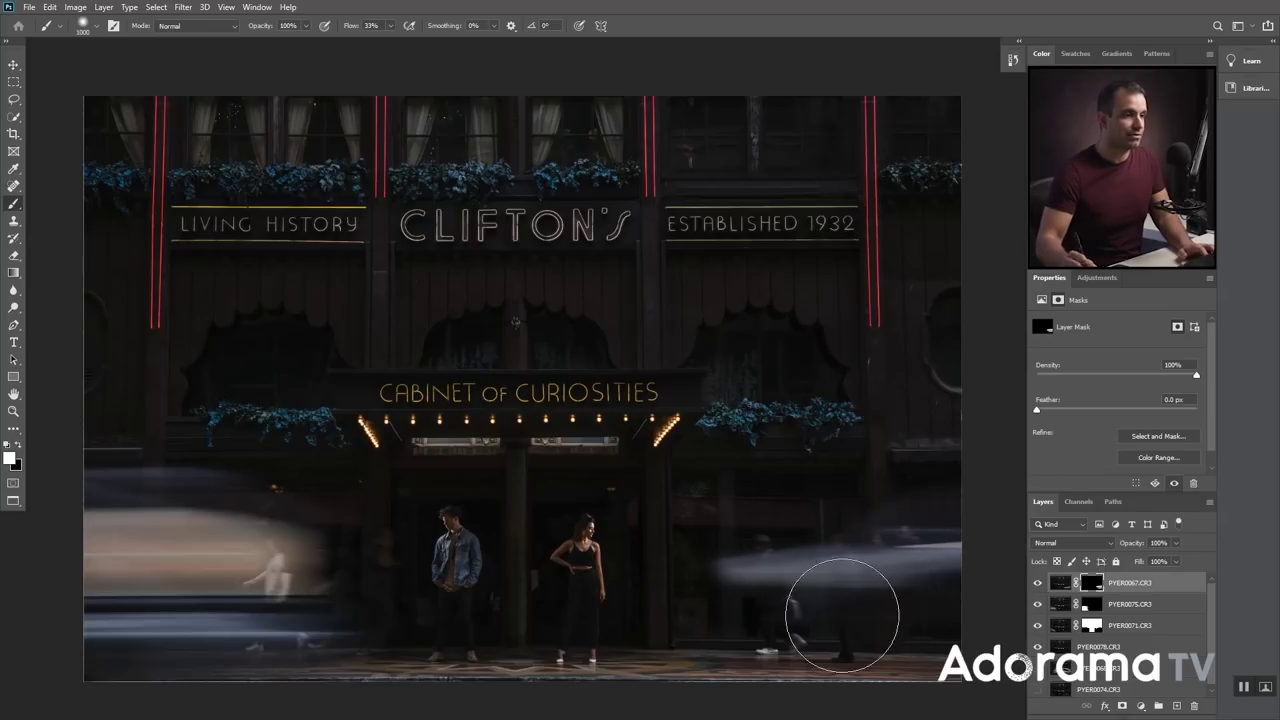
# Extend the white painting on the PYER0067.CR3 mask with 600 and 800 px brushes along the car's body, lower area and front end.
pyautogui.press('[')
pyautogui.press('[')
pyautogui.press('[')
pyautogui.press('[')
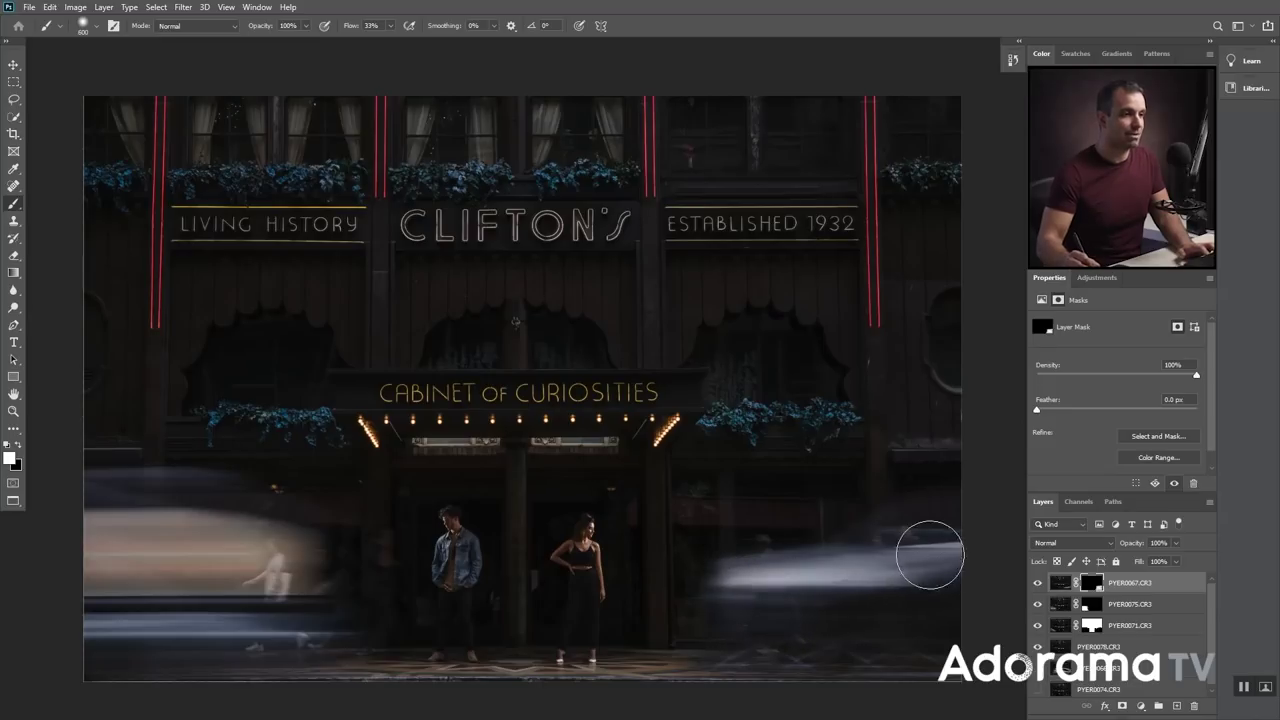
pyautogui.press(']')
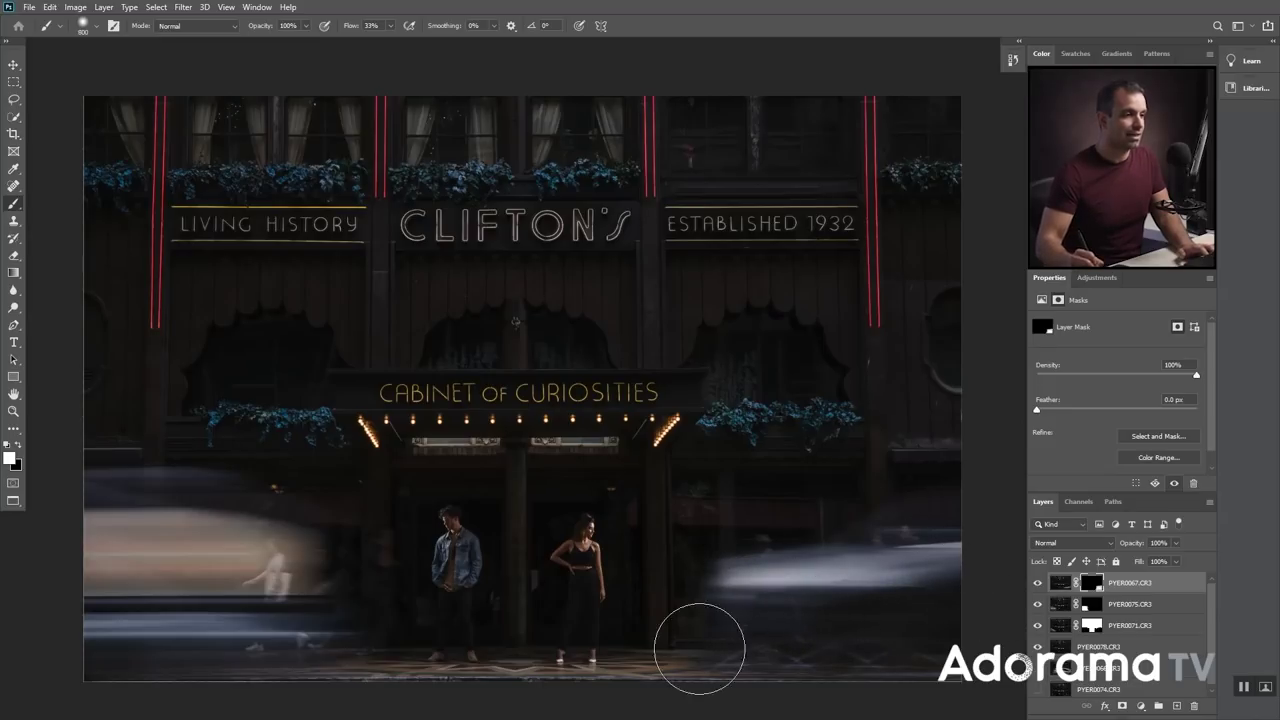
pyautogui.press('[')
pyautogui.moveTo(686, 594); pyautogui.dragTo(748, 585)
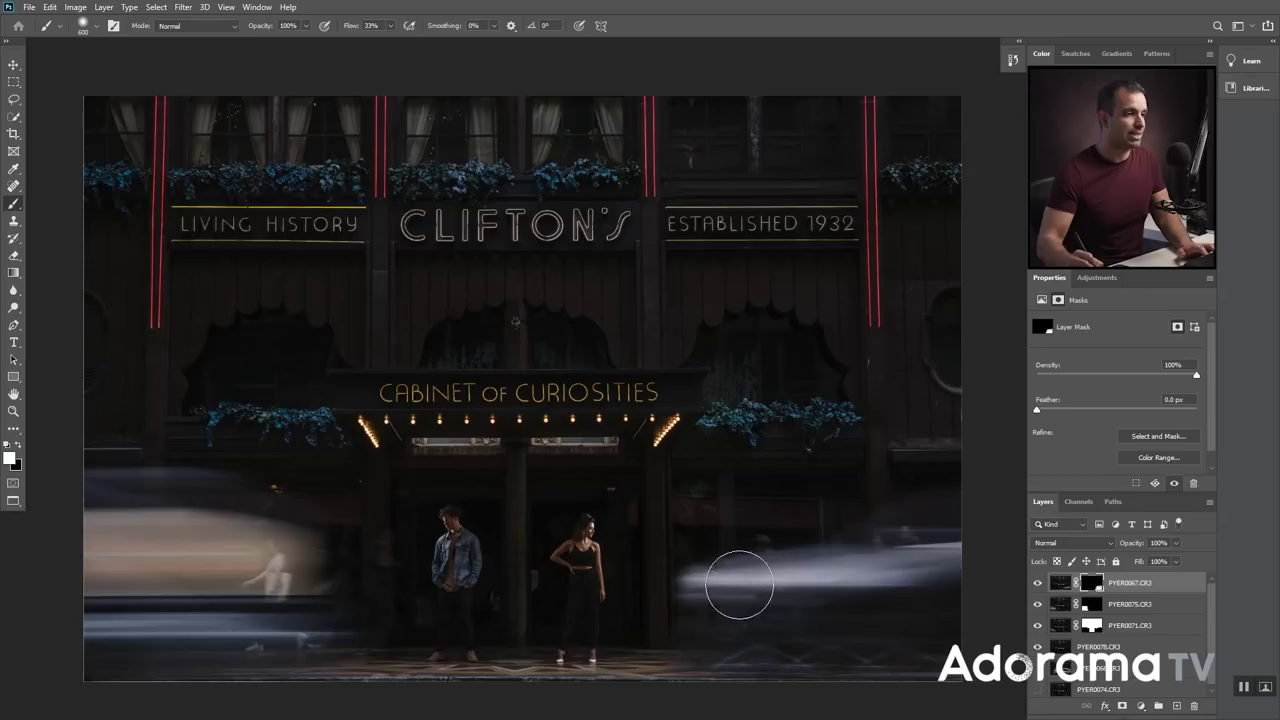
# Paint black with a 400 px brush on the PYER0067.CR3 mask to bring back the pedestrian's head above the car.
pyautogui.press('[')
pyautogui.press('[')
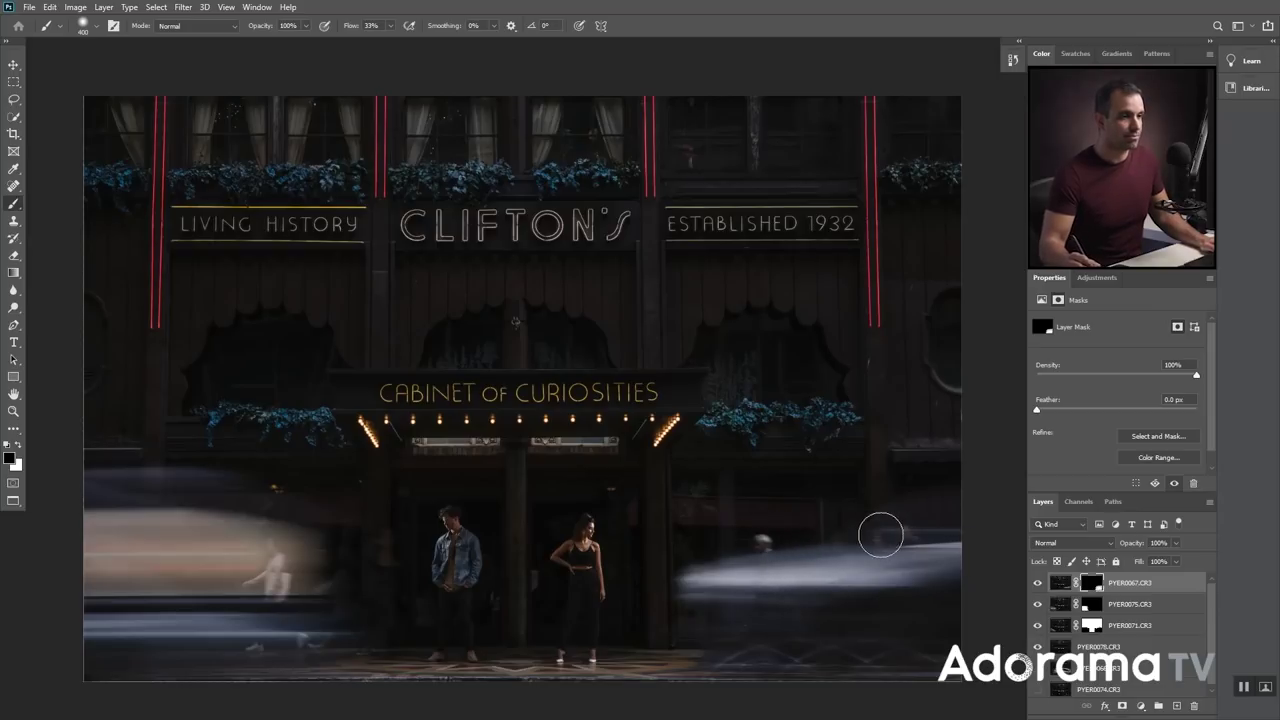
pyautogui.press('x')
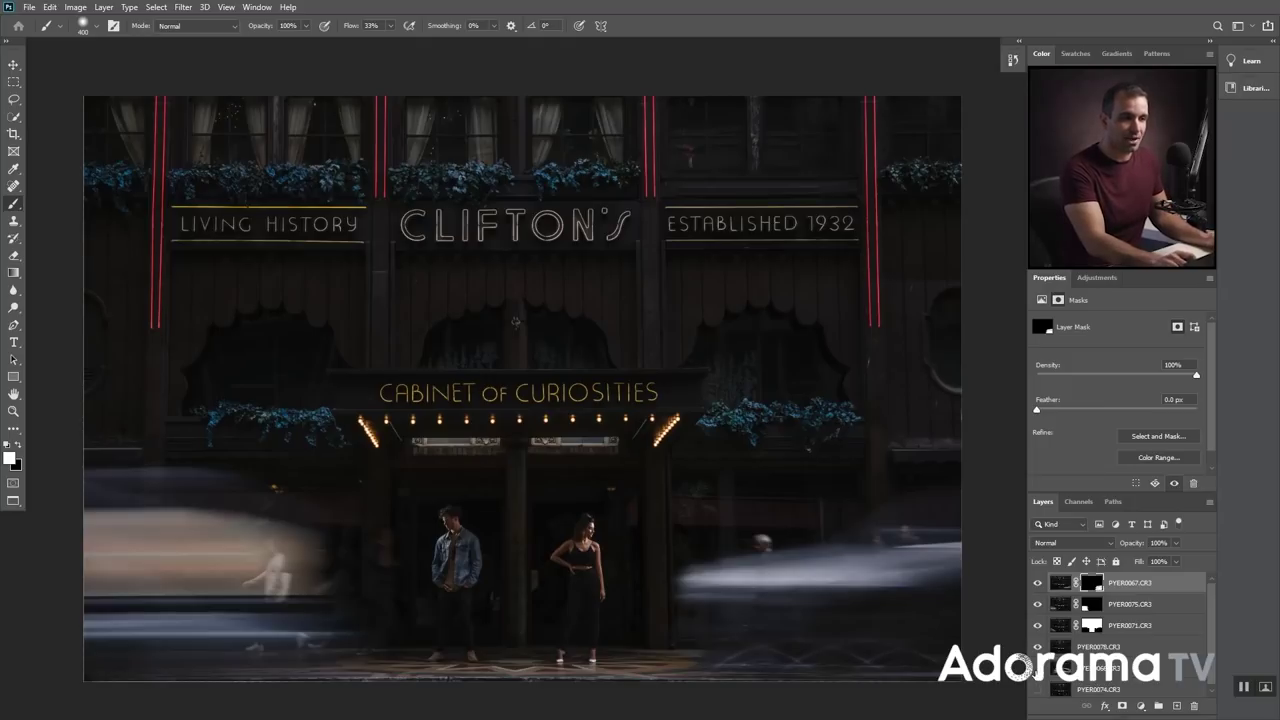
# Move the PYER0066.CR3 layer to the top of the stack and add a black layer mask to it.
pyautogui.click(1058, 670)
pyautogui.moveTo(1058, 668); pyautogui.dragTo(1058, 508)
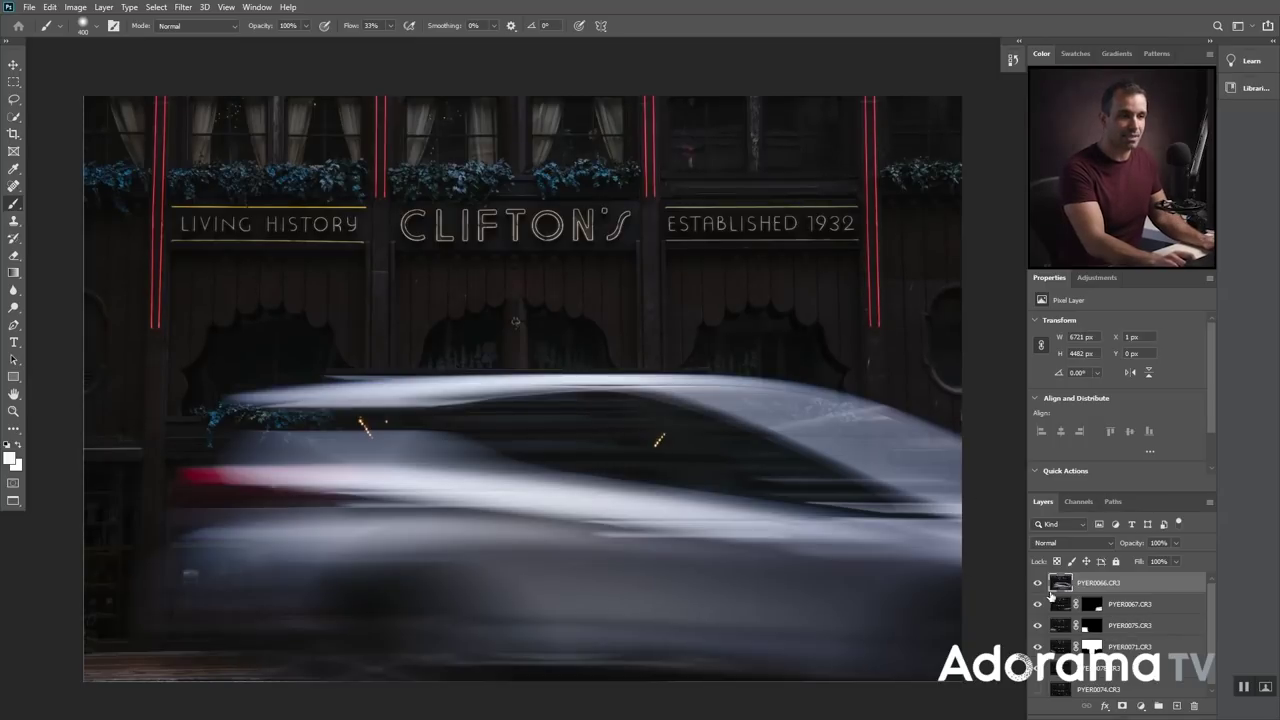
pyautogui.keyDown('alt'); pyautogui.click(1122, 707); pyautogui.keyUp('alt')
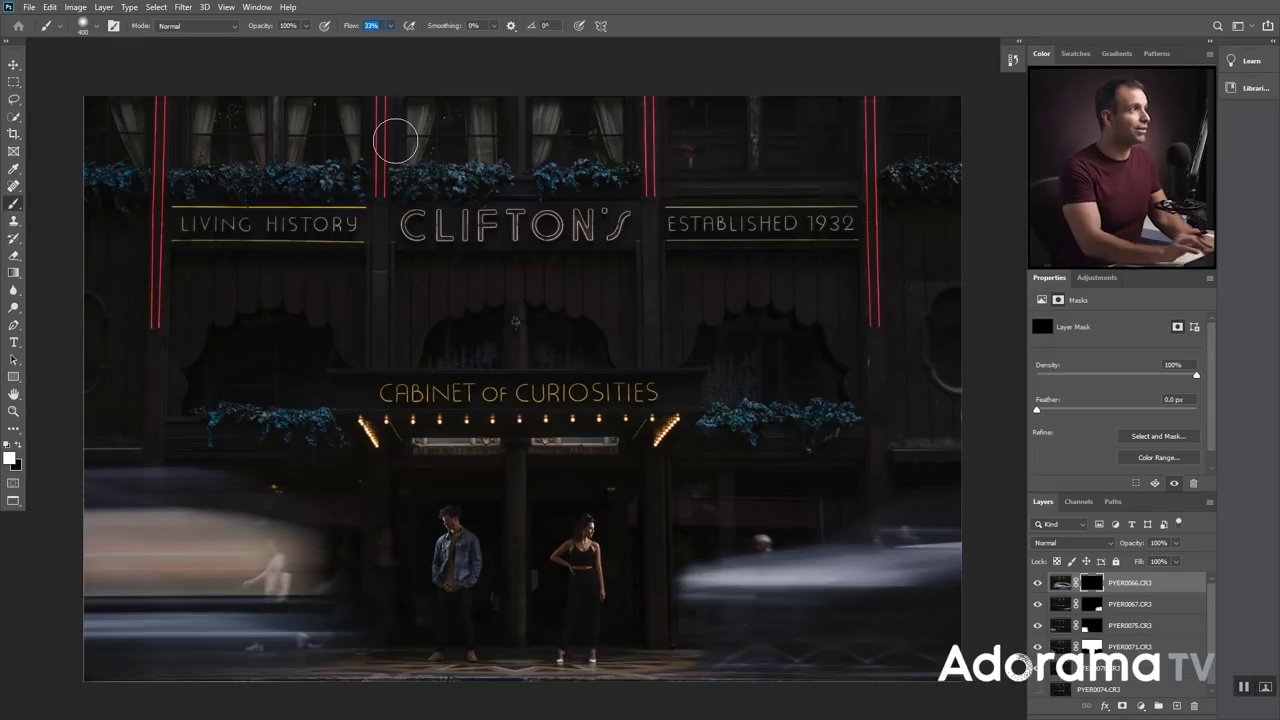
# Set the brush to 10% flow and a size of 900 px.
pyautogui.hotkey('shift', '1')
pyautogui.hotkey('shift', '0')
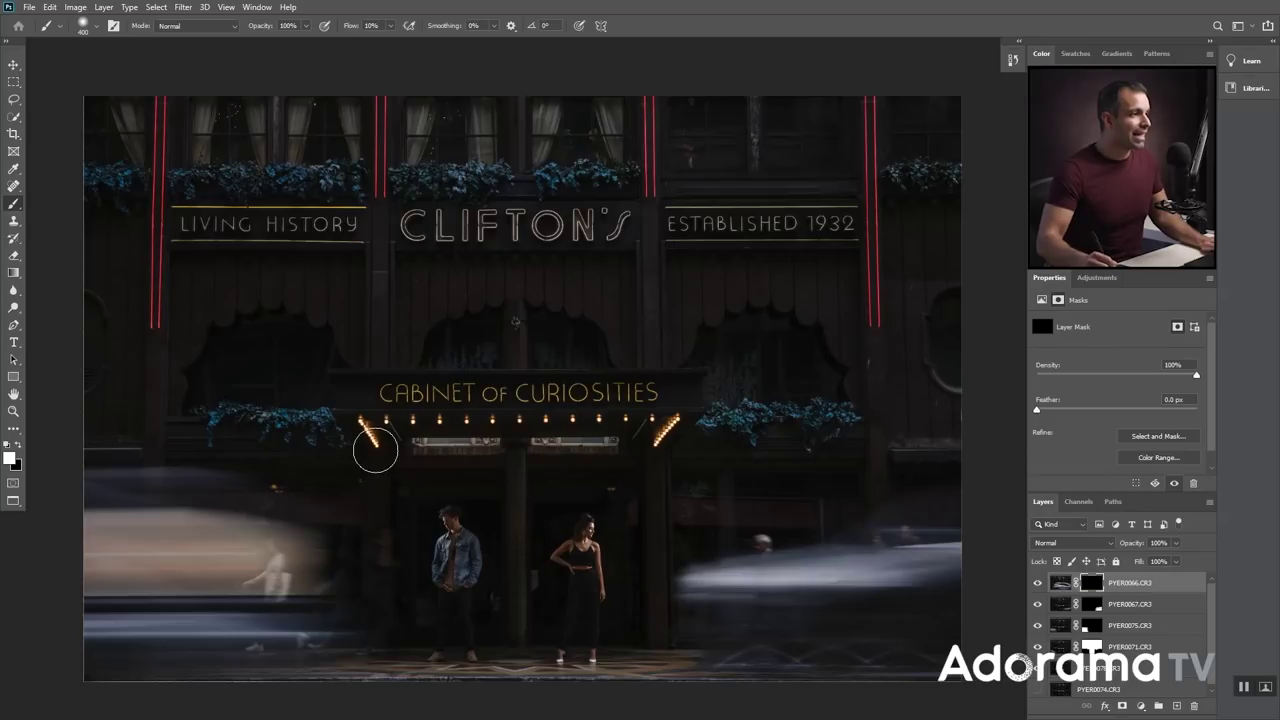
pyautogui.press(']')
pyautogui.press(']')
pyautogui.press(']')
pyautogui.press(']')
pyautogui.press(']')
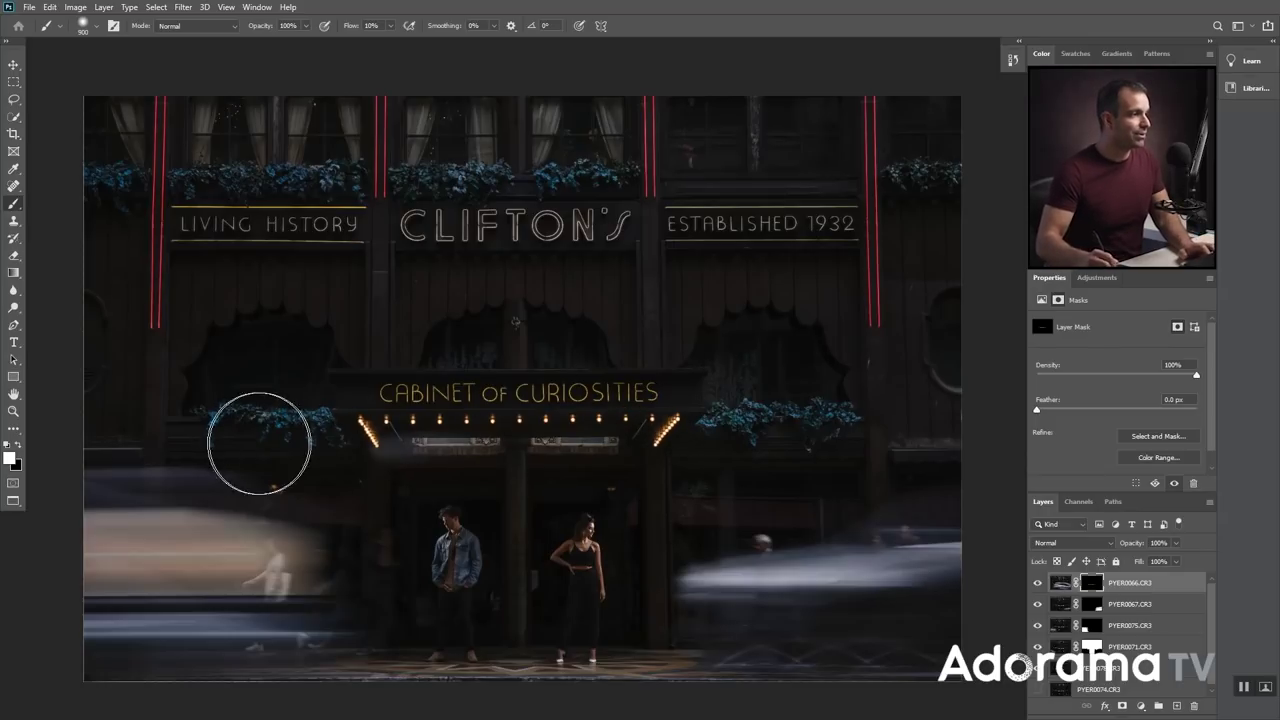
# Try painting white on the PYER0066.CR3 mask to reveal the large car faintly, and paint its roof out in black.
pyautogui.moveTo(355, 449)
pyautogui.mouseDown()
pyautogui.moveTo(912, 494)
pyautogui.moveTo(680, 477)
pyautogui.moveTo(661, 531)
pyautogui.moveTo(573, 582)
pyautogui.moveTo(680, 551)
pyautogui.moveTo(723, 486)
pyautogui.moveTo(723, 457)
pyautogui.moveTo(783, 486)
pyautogui.moveTo(908, 446)
pyautogui.moveTo(371, 386)
pyautogui.moveTo(650, 404)
pyautogui.mouseUp()
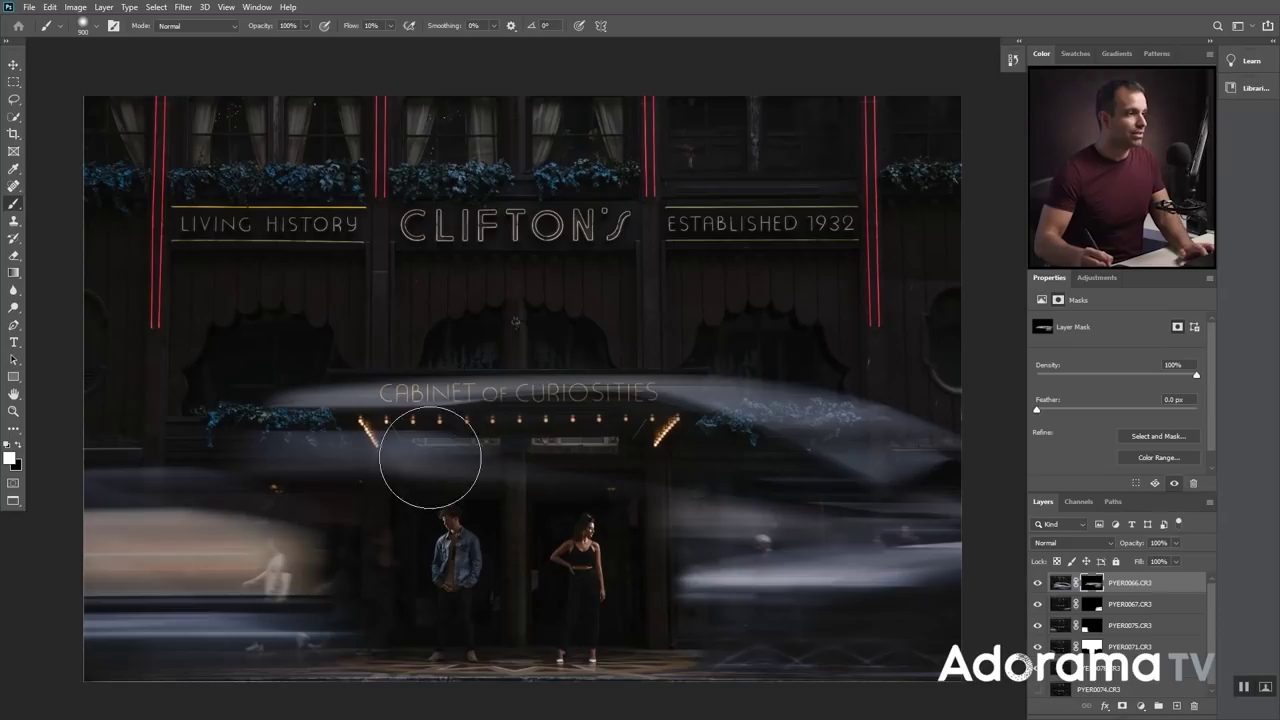
pyautogui.press('x')
pyautogui.moveTo(320, 391)
pyautogui.mouseDown()
pyautogui.moveTo(485, 383)
pyautogui.moveTo(234, 395)
pyautogui.moveTo(260, 369)
pyautogui.moveTo(777, 402)
pyautogui.moveTo(748, 375)
pyautogui.moveTo(1010, 418)
pyautogui.moveTo(903, 449)
pyautogui.mouseUp()
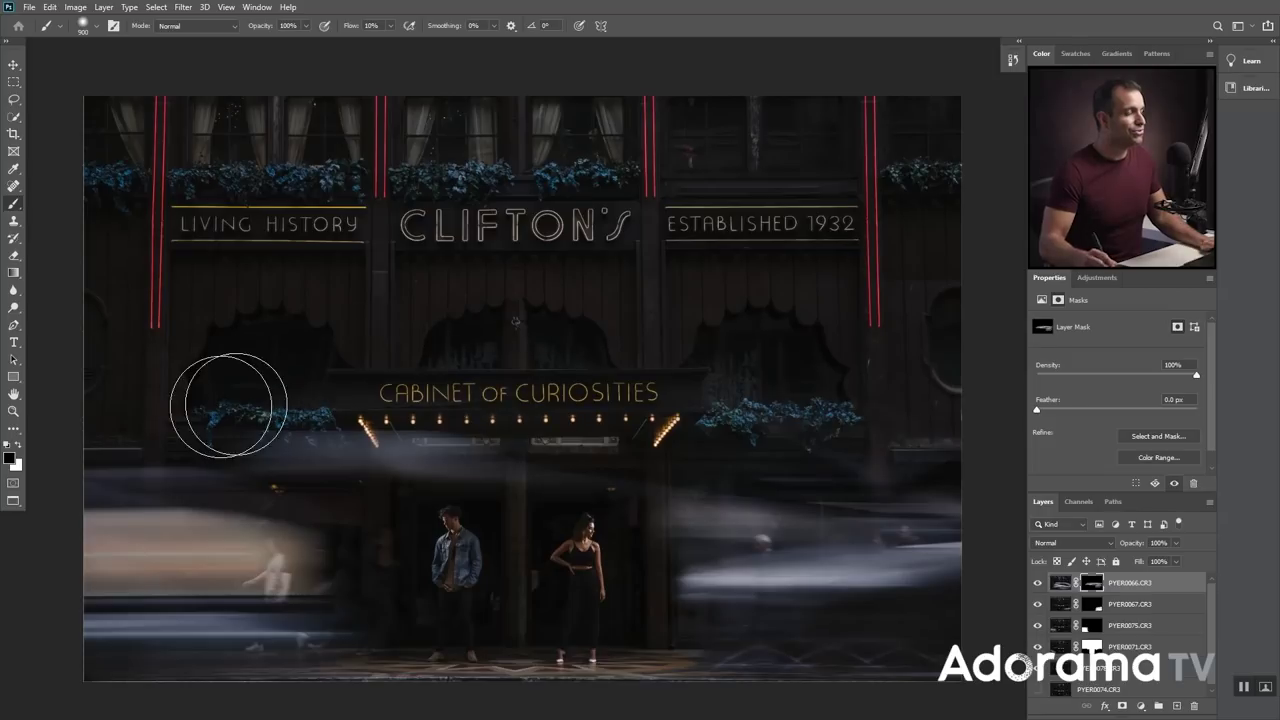
# Try painting white on the PYER0066.CR3 mask to blend the large car over the blurred cars on both sides of the couple.
pyautogui.press('x')
pyautogui.moveTo(252, 564)
pyautogui.mouseDown()
pyautogui.moveTo(360, 511)
pyautogui.moveTo(323, 548)
pyautogui.moveTo(311, 614)
pyautogui.moveTo(284, 557)
pyautogui.mouseUp()
pyautogui.hotkey('ctrl', 'z')
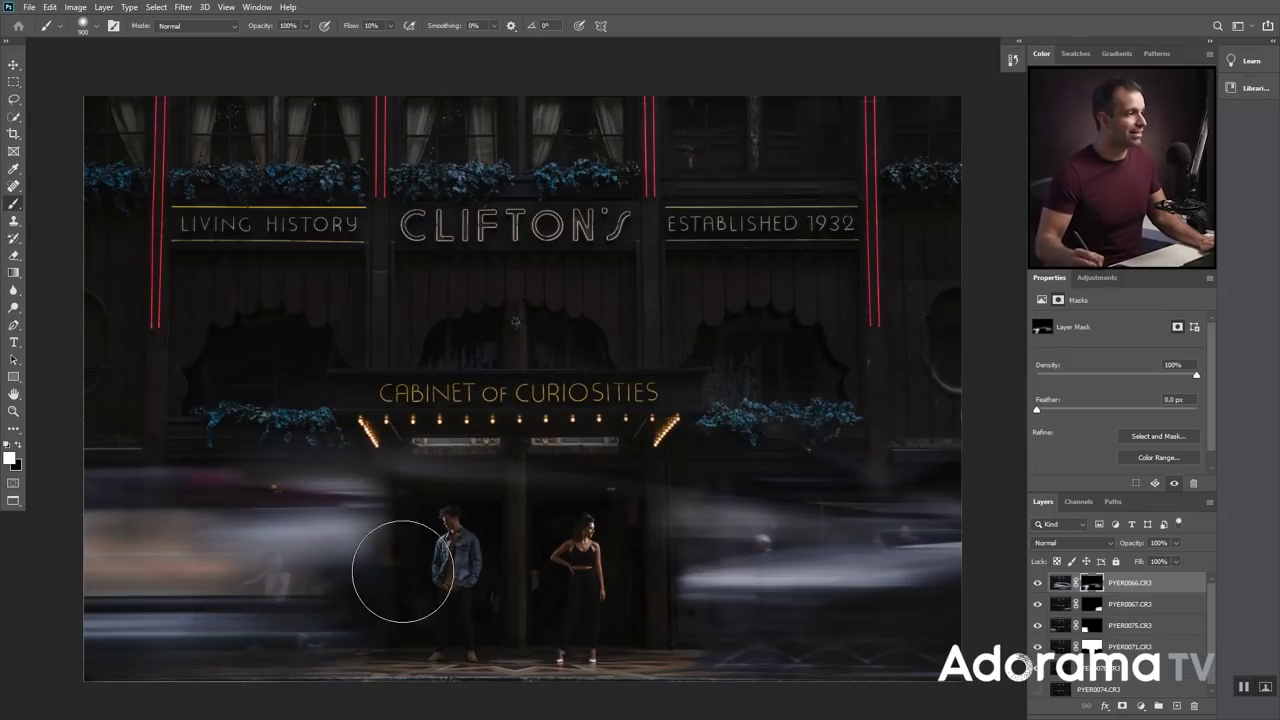
pyautogui.moveTo(708, 535)
pyautogui.mouseDown()
pyautogui.moveTo(772, 560)
pyautogui.moveTo(870, 510)
pyautogui.mouseUp()
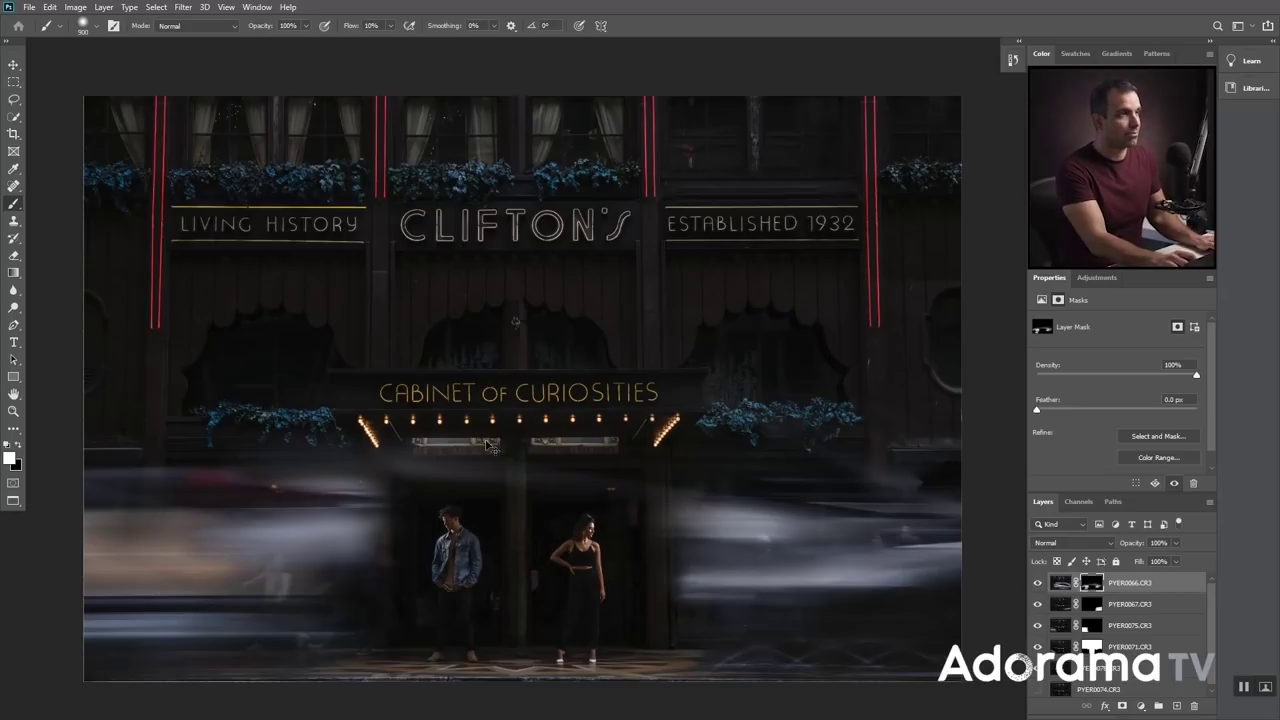
# Delete the painted mask from the PYER0066.CR3 layer and add a new black layer mask to it.
pyautogui.hotkey('ctrl', 'a')
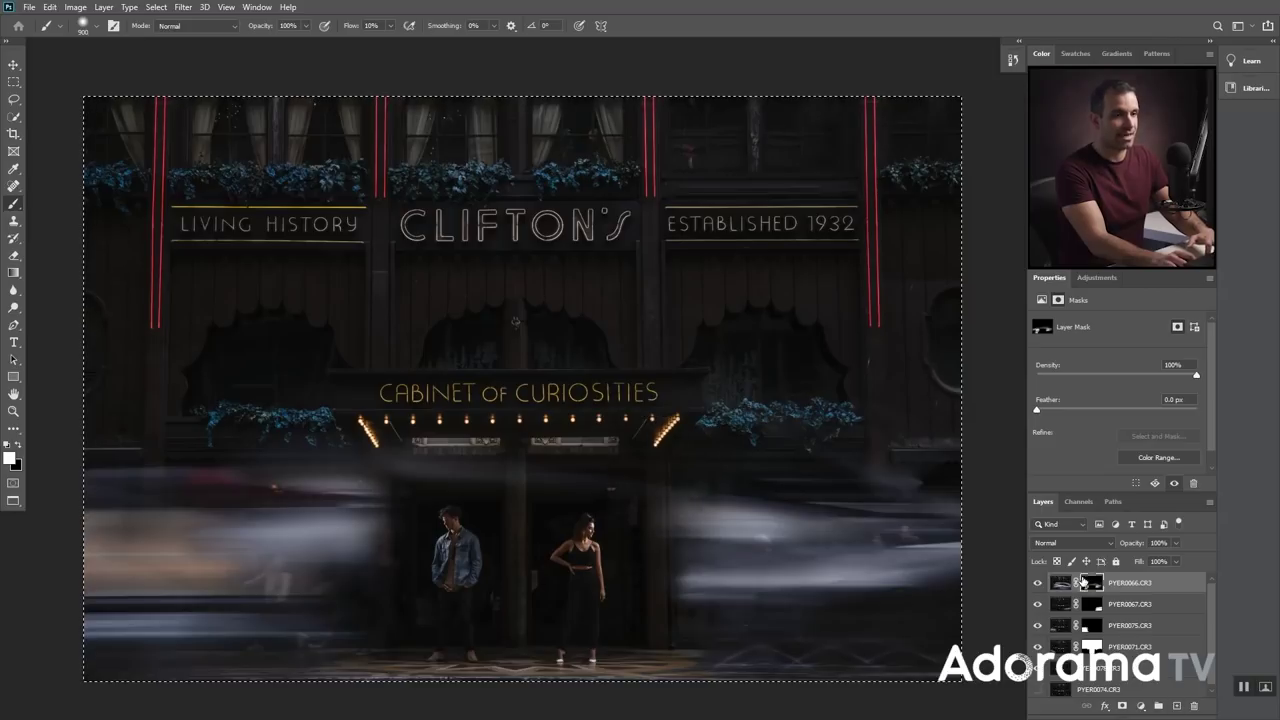
pyautogui.moveTo(1082, 580); pyautogui.dragTo(1193, 706)
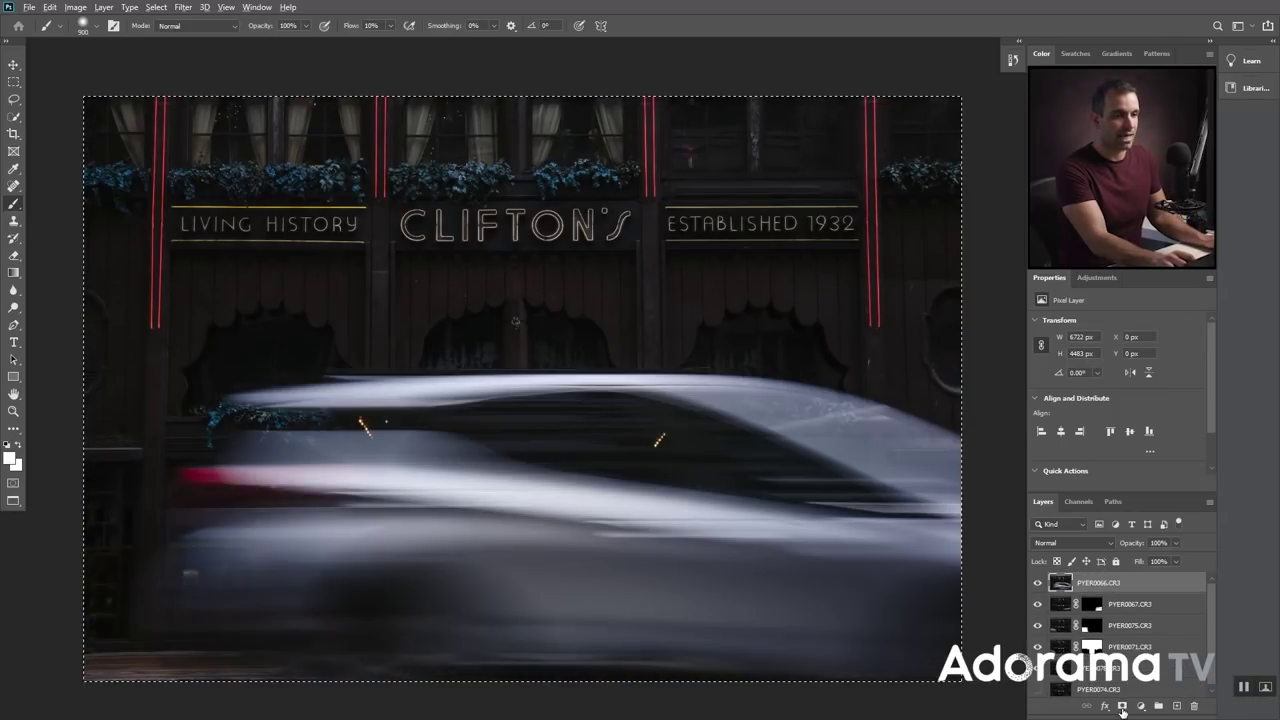
pyautogui.keyDown('alt'); pyautogui.click(1122, 706); pyautogui.keyUp('alt')
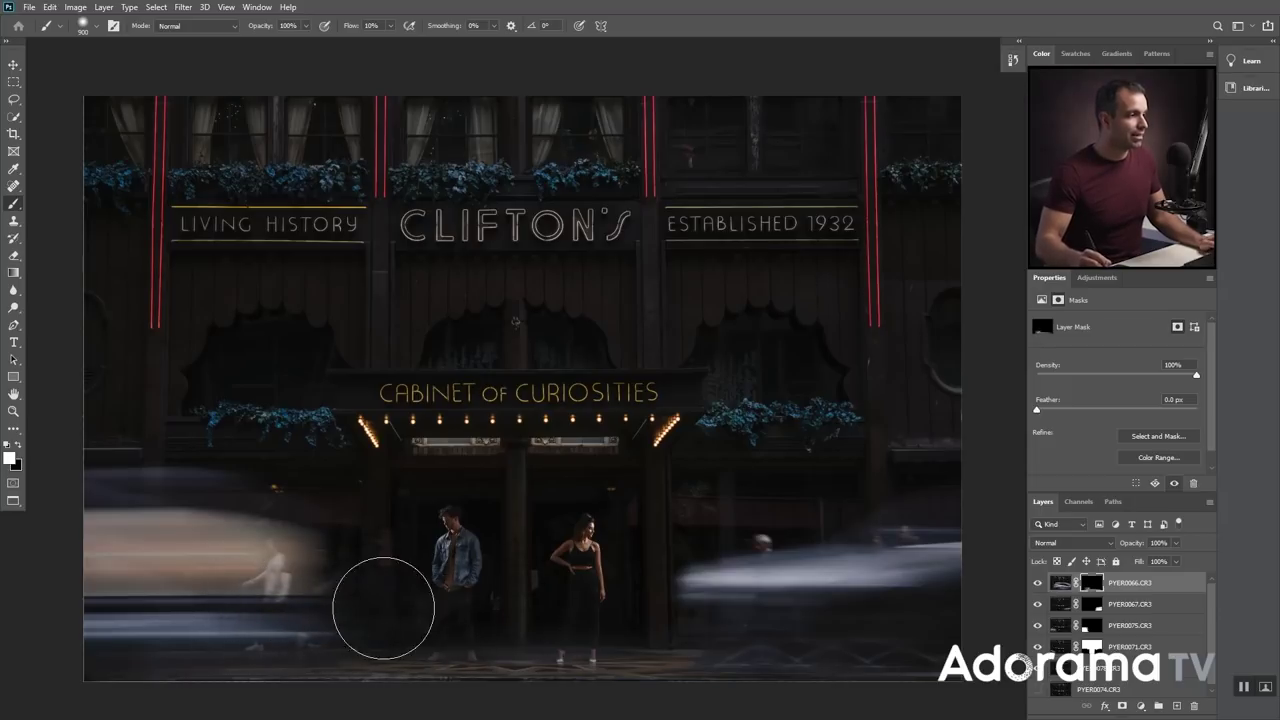
# Paint white at 10% flow on the PYER0066.CR3 mask across the couple's legs, and clear the blur from their upper bodies with black.
pyautogui.moveTo(407, 637)
pyautogui.mouseDown()
pyautogui.moveTo(581, 647)
pyautogui.moveTo(762, 621)
pyautogui.moveTo(389, 618)
pyautogui.moveTo(419, 636)
pyautogui.moveTo(301, 617)
pyautogui.mouseUp()
pyautogui.moveTo(379, 627)
pyautogui.mouseDown()
pyautogui.moveTo(643, 609)
pyautogui.moveTo(786, 543)
pyautogui.mouseUp()
pyautogui.press('x')
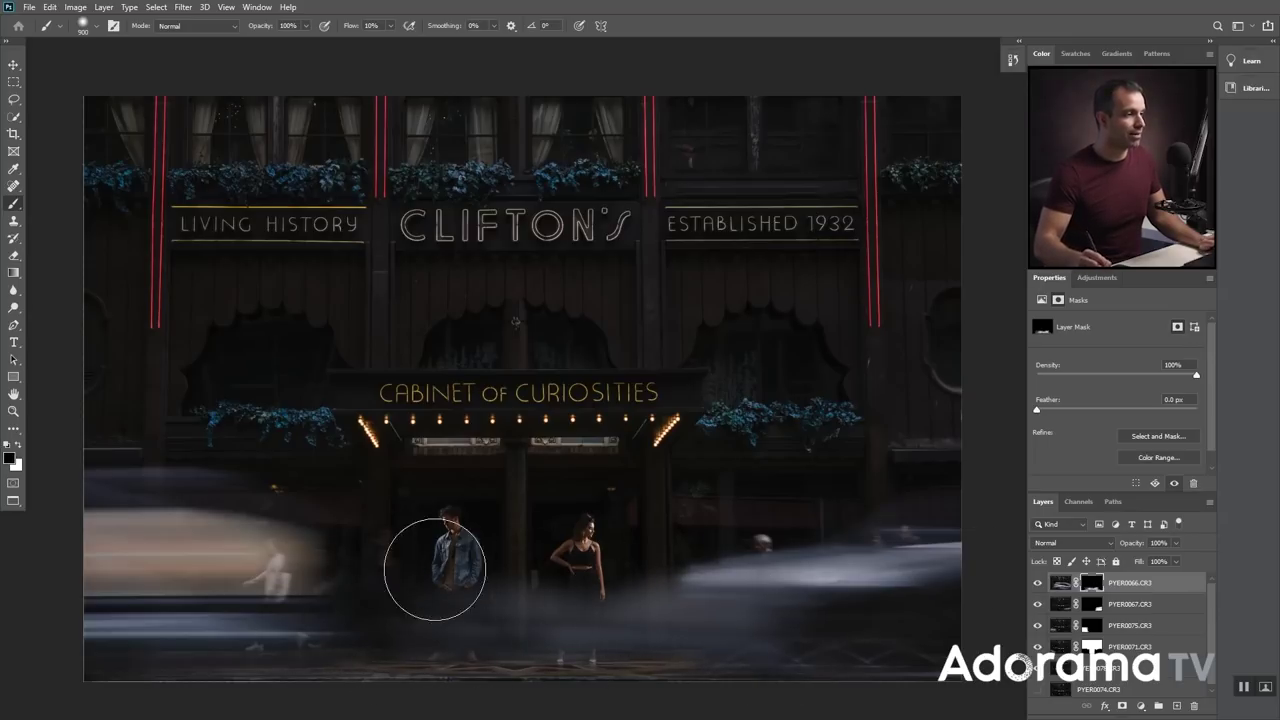
pyautogui.press('x')
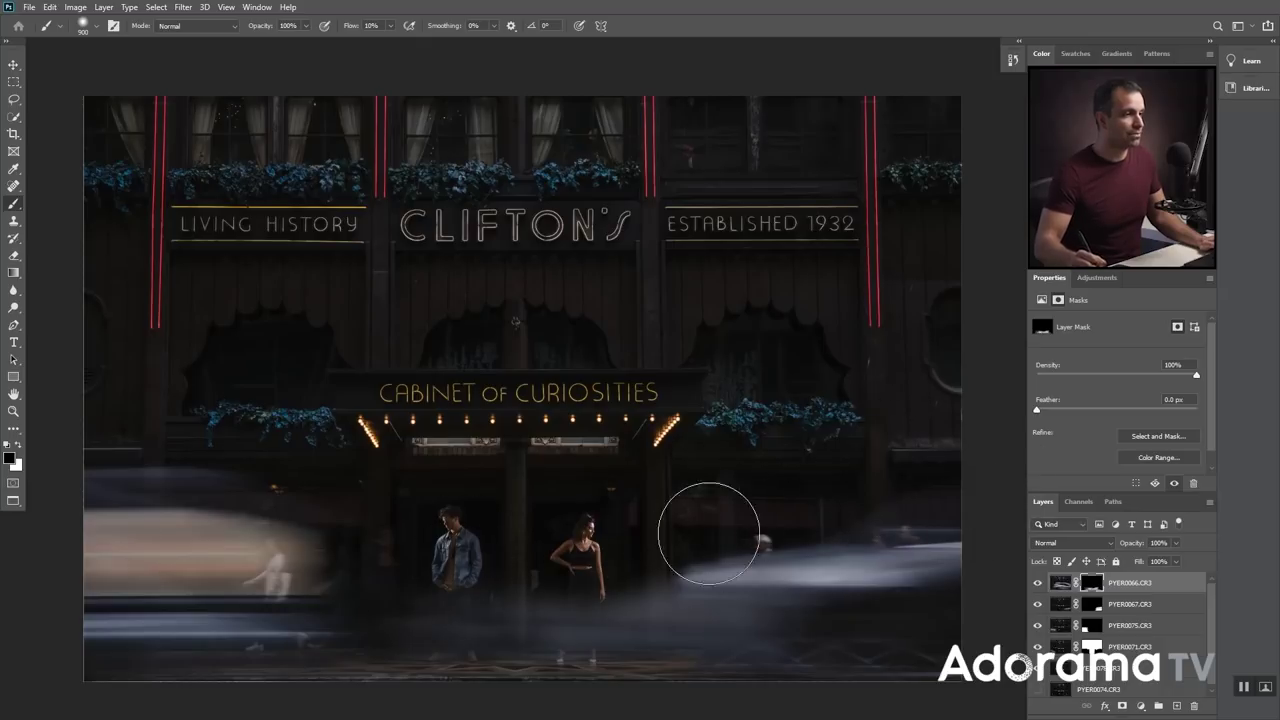
# Try painting white on the PYER0066.CR3 mask to reveal the large car's windshield above the blurred car beside the woman.
pyautogui.moveTo(768, 551)
pyautogui.mouseDown()
pyautogui.moveTo(691, 566)
pyautogui.moveTo(760, 566)
pyautogui.moveTo(934, 523)
pyautogui.moveTo(1196, 441)
pyautogui.mouseUp()
pyautogui.moveTo(875, 525); pyautogui.dragTo(886, 500)
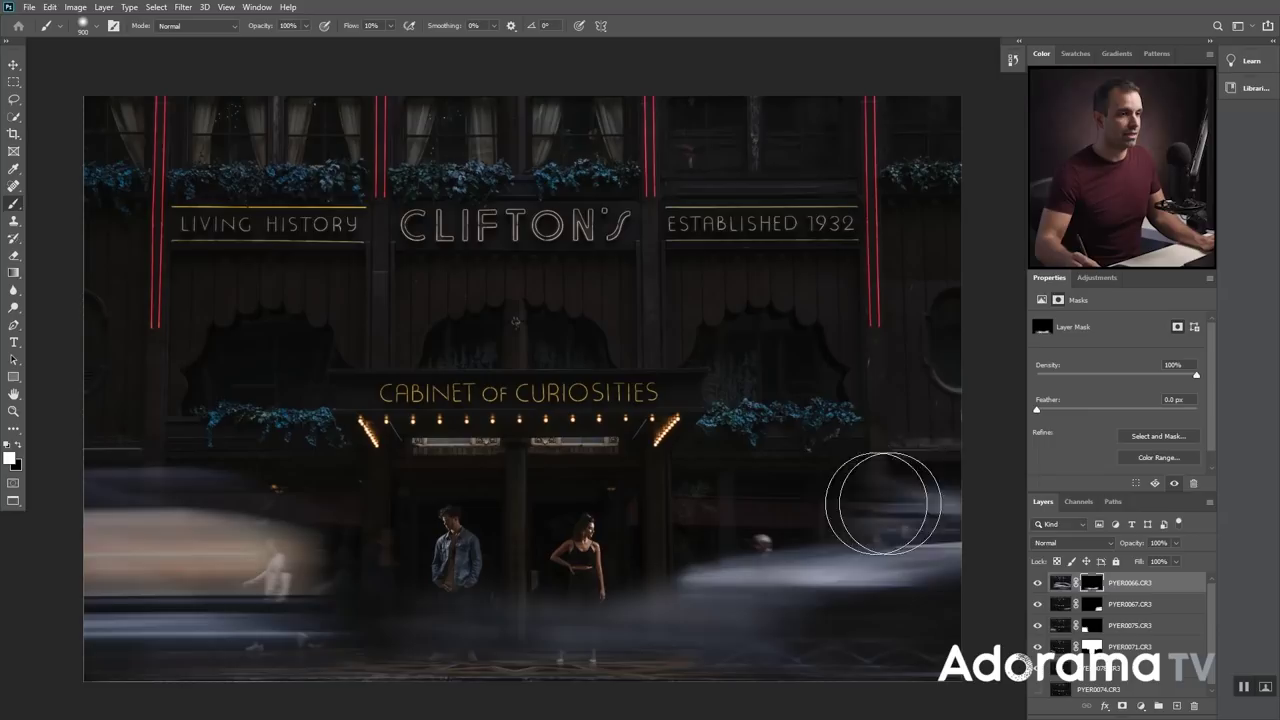
pyautogui.moveTo(850, 460); pyautogui.dragTo(734, 451)
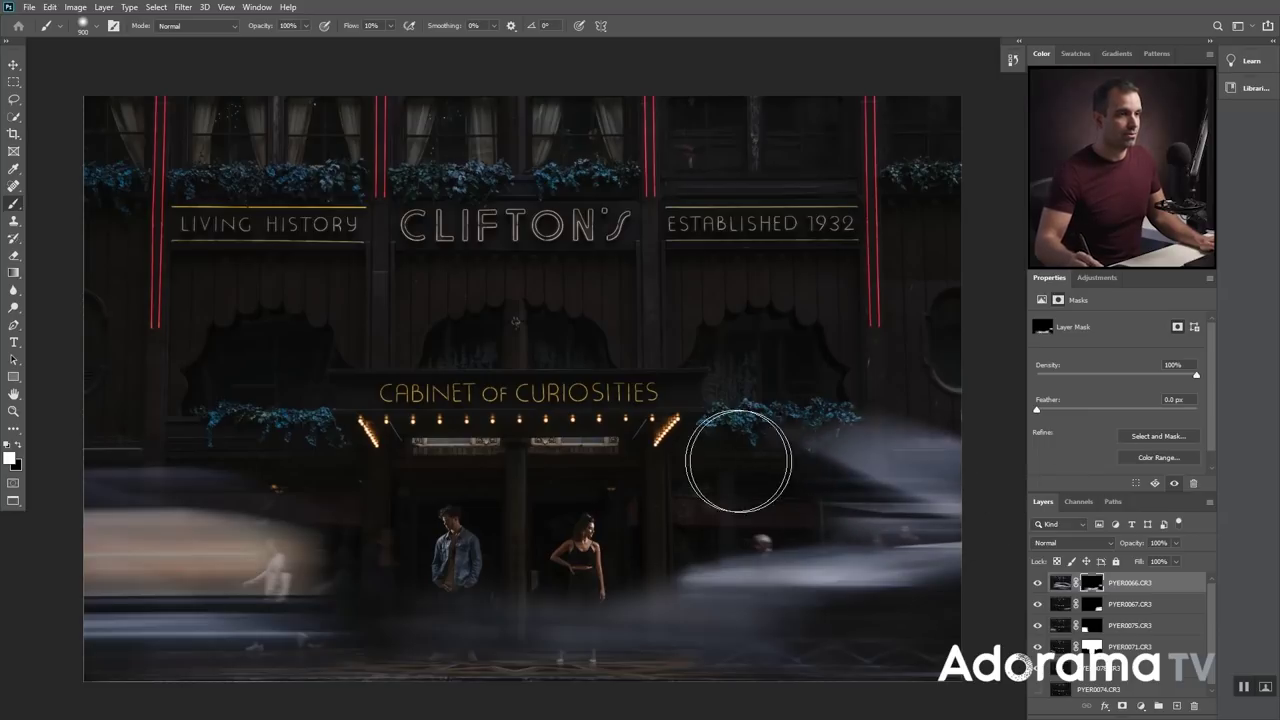
pyautogui.hotkey('ctrl', 'z')
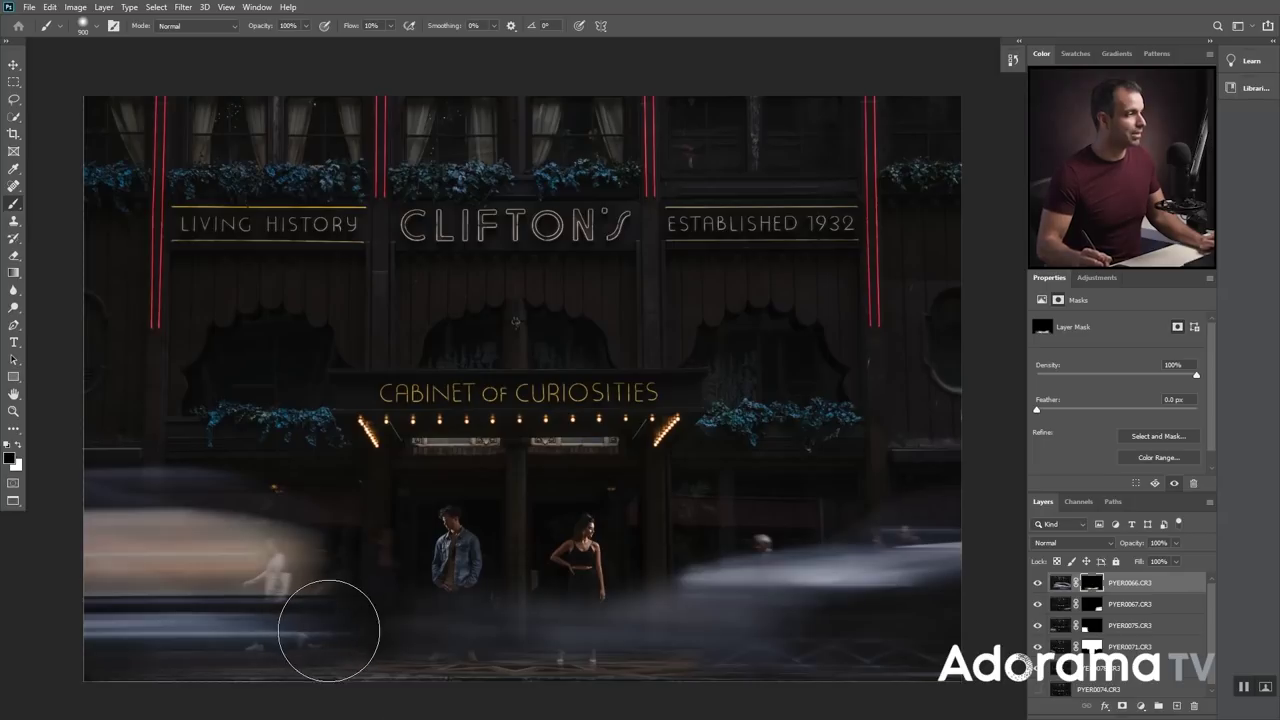
# Examine the PYER0074.CR3 layer on its own against the composite and restore the other layers' visibility.
pyautogui.keyDown('alt'); pyautogui.click(1037, 690); pyautogui.keyUp('alt')
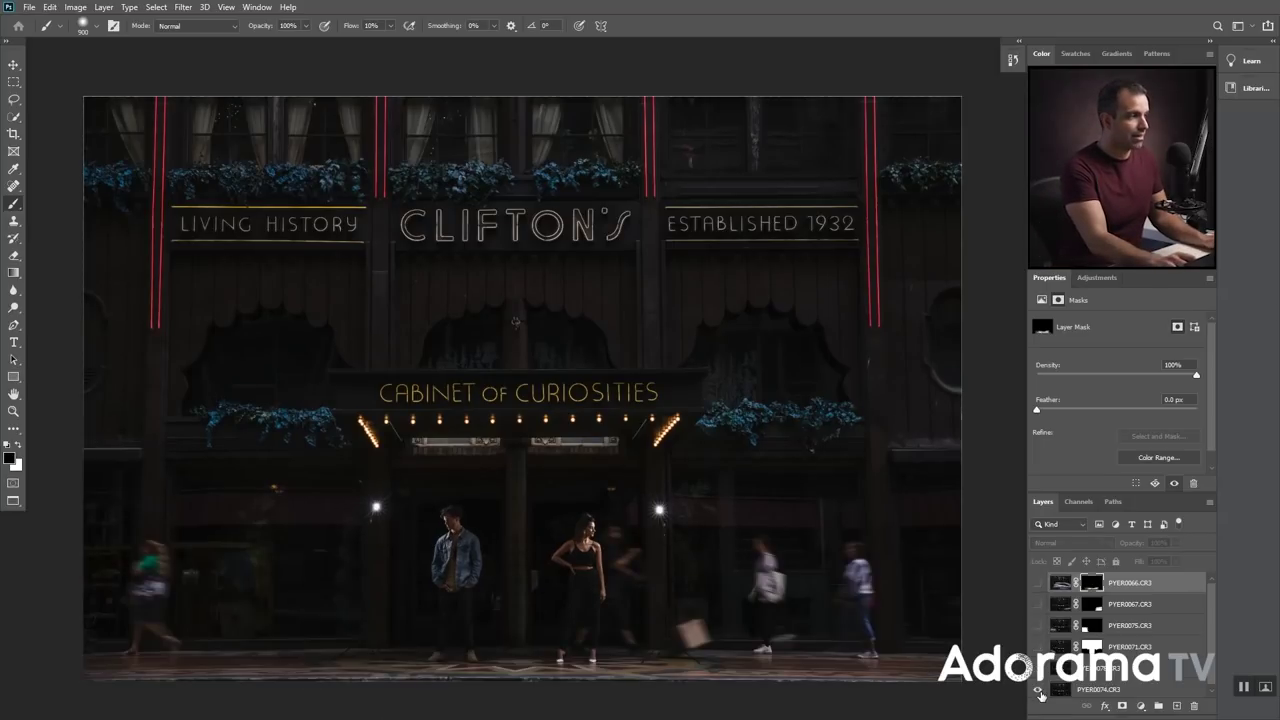
pyautogui.keyDown('alt'); pyautogui.click(1038, 690); pyautogui.keyUp('alt')
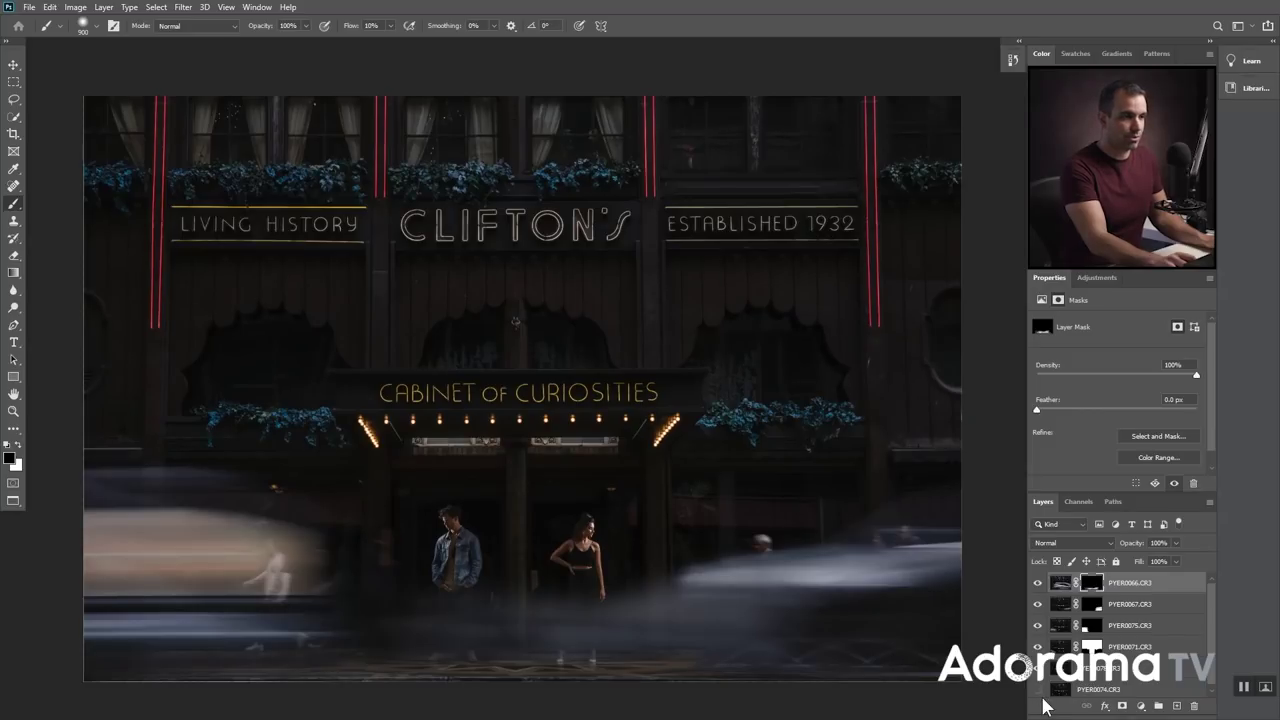
pyautogui.keyDown('alt'); pyautogui.click(1038, 690); pyautogui.keyUp('alt')
pyautogui.keyDown('alt'); pyautogui.click(1038, 690); pyautogui.keyUp('alt')
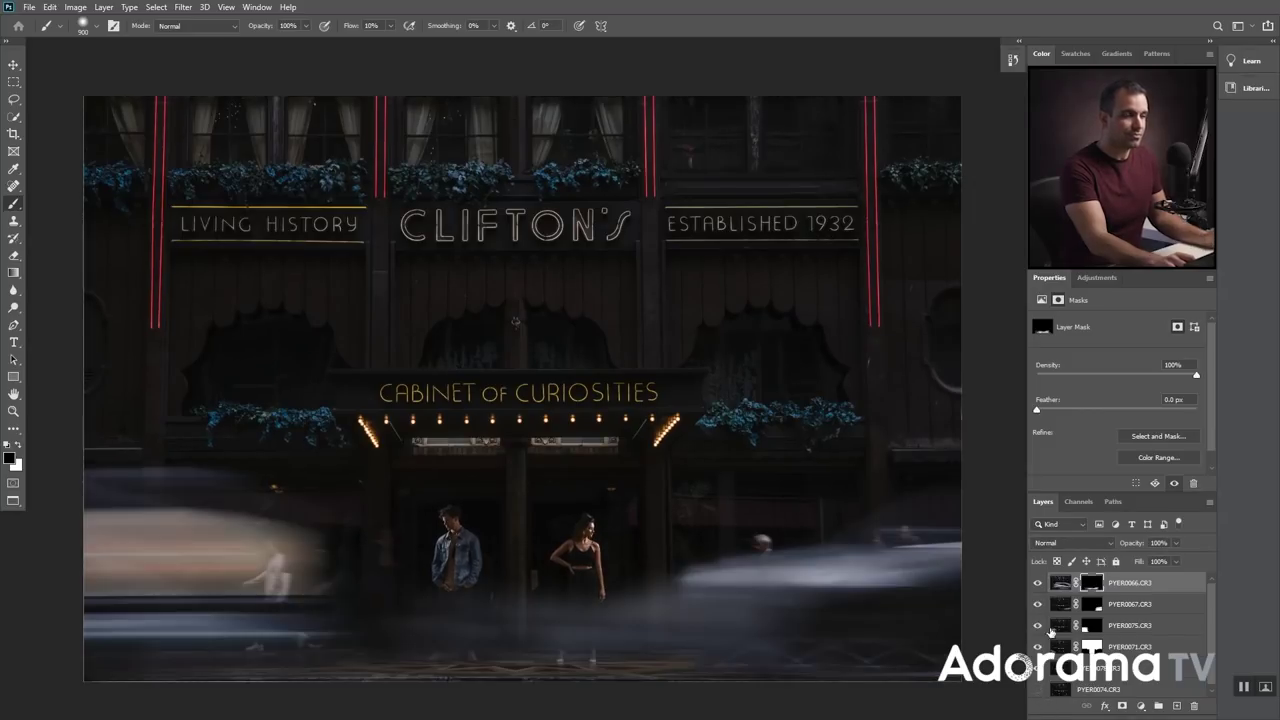